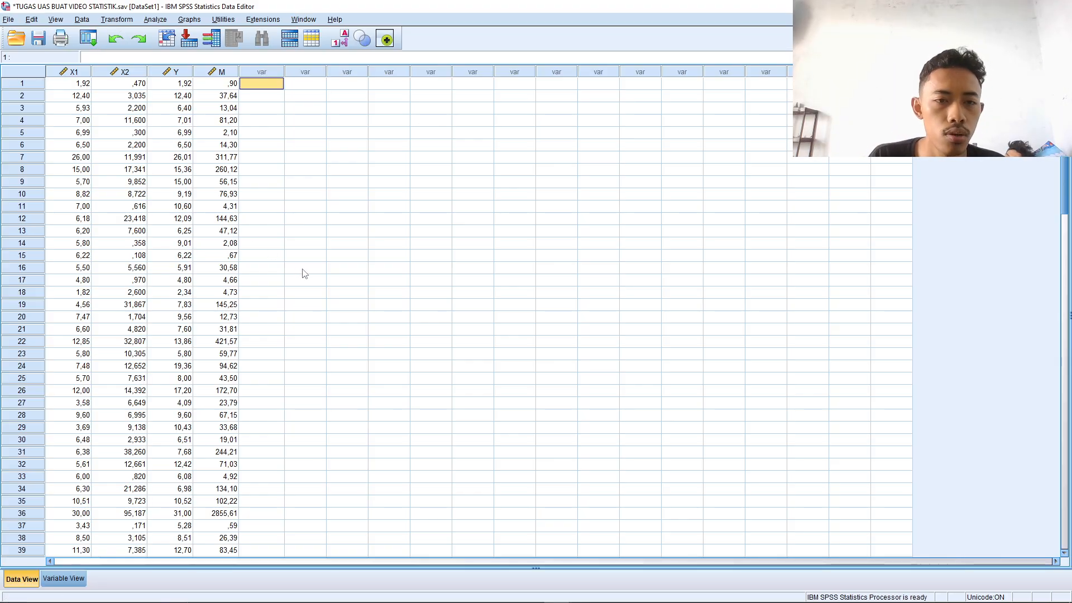
# Review the Kegunaan Mean Centering slide in the PDF open in Microsoft Edge, and return to the SPSS data set.
pyautogui.hotkey('alt', 'Tab')
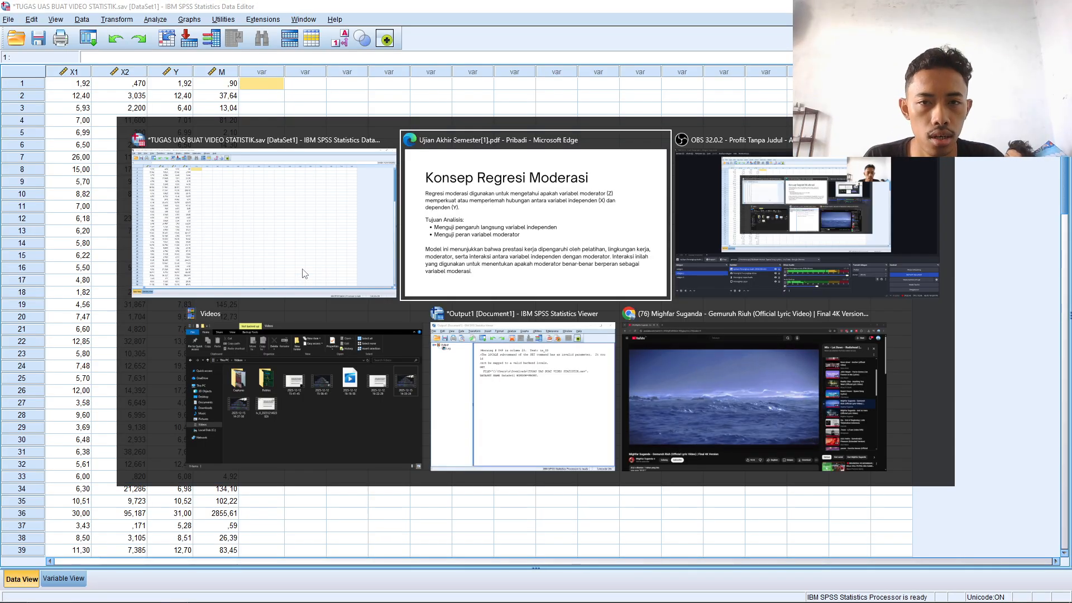
pyautogui.press('Right')
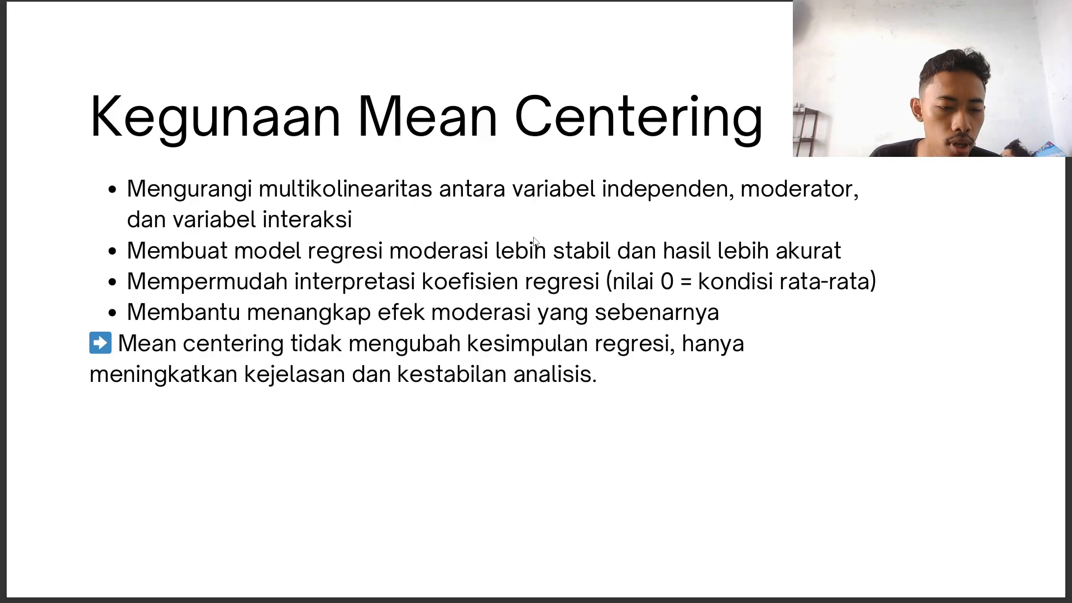
pyautogui.hotkey('alt', 'Tab')
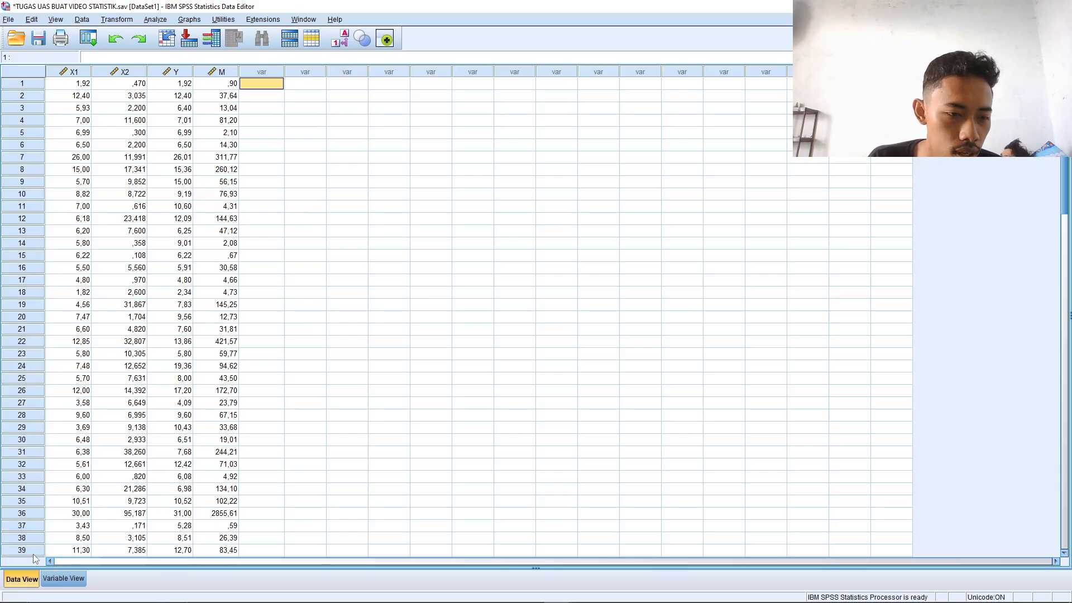
# Rename the Moderasi variable as Z in the variable definitions and return to the data values.
pyautogui.click(64, 579)
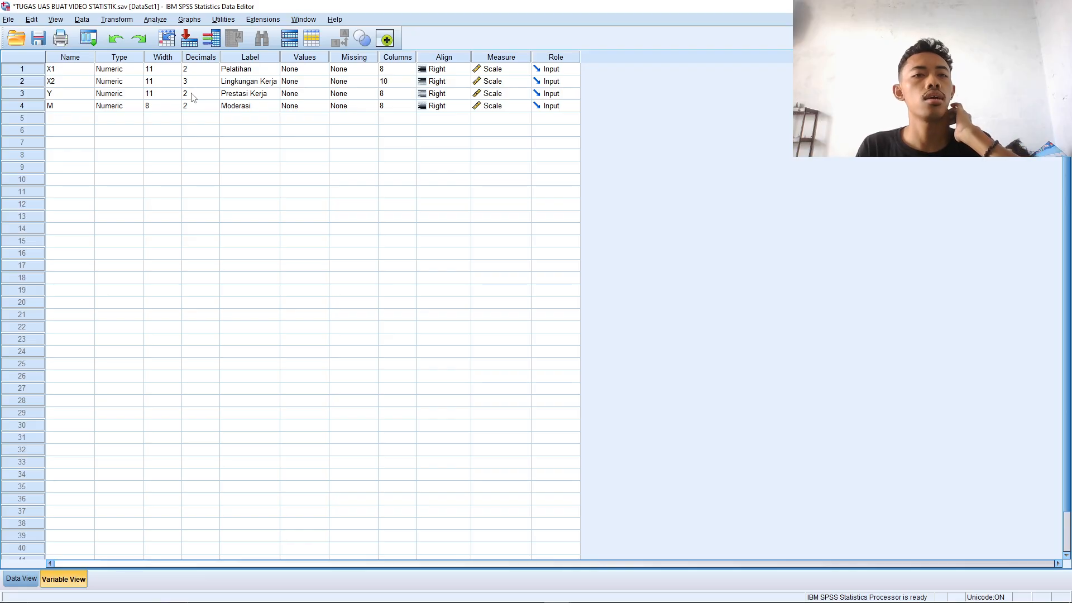
pyautogui.click(77, 107)
pyautogui.write('Z')
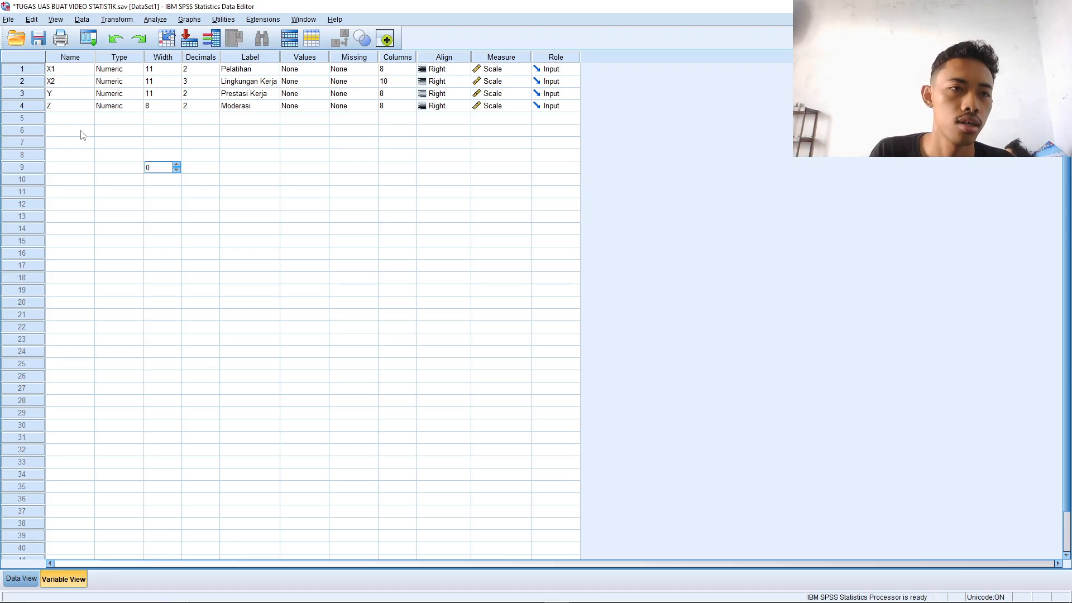
pyautogui.click(83, 131)
pyautogui.click(72, 72)
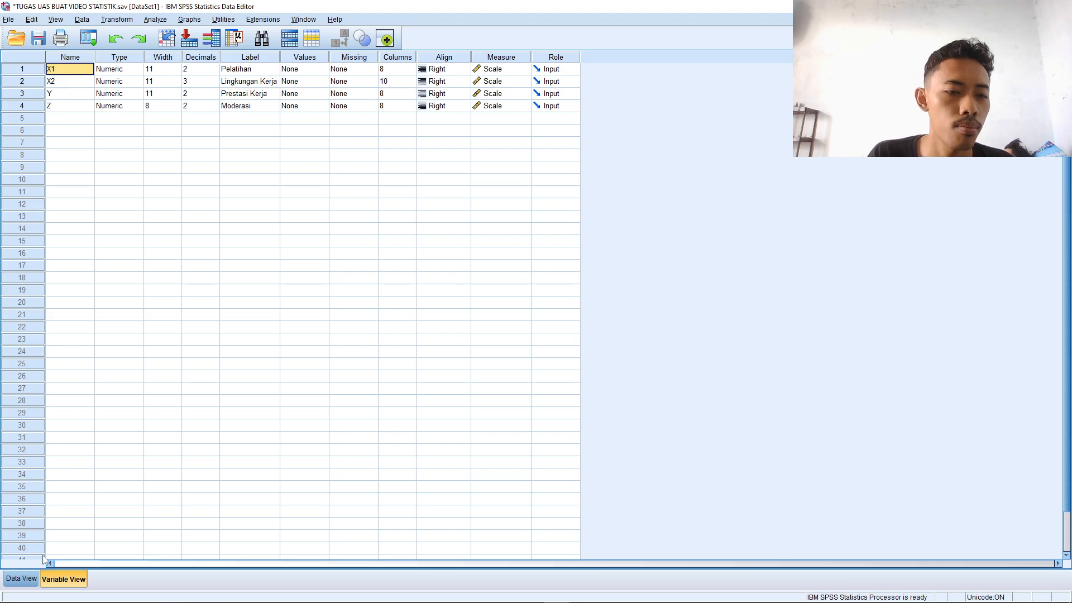
pyautogui.click(23, 579)
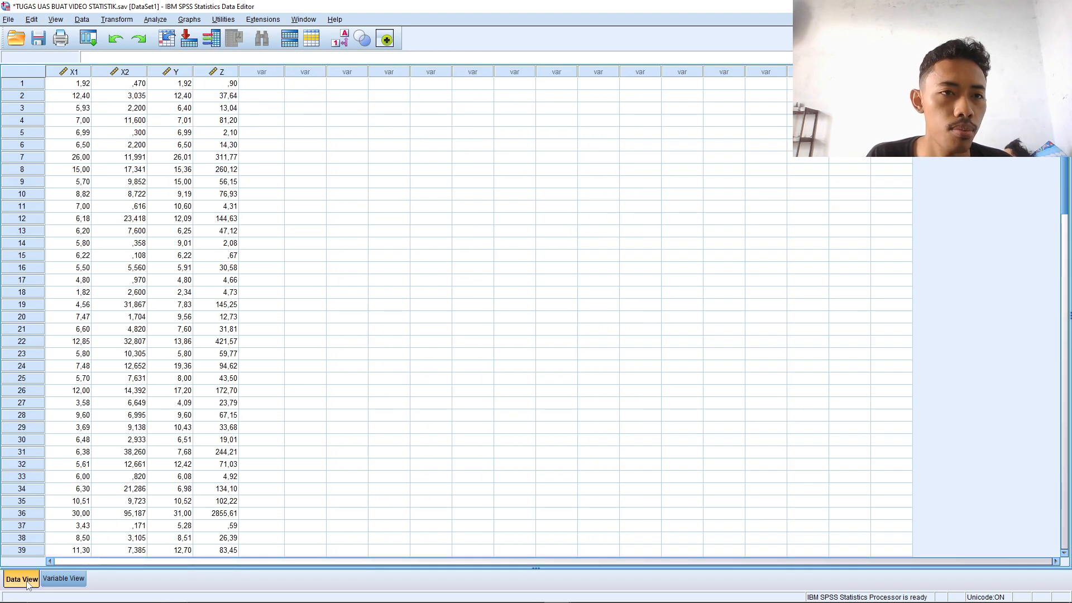
pyautogui.click(119, 20)
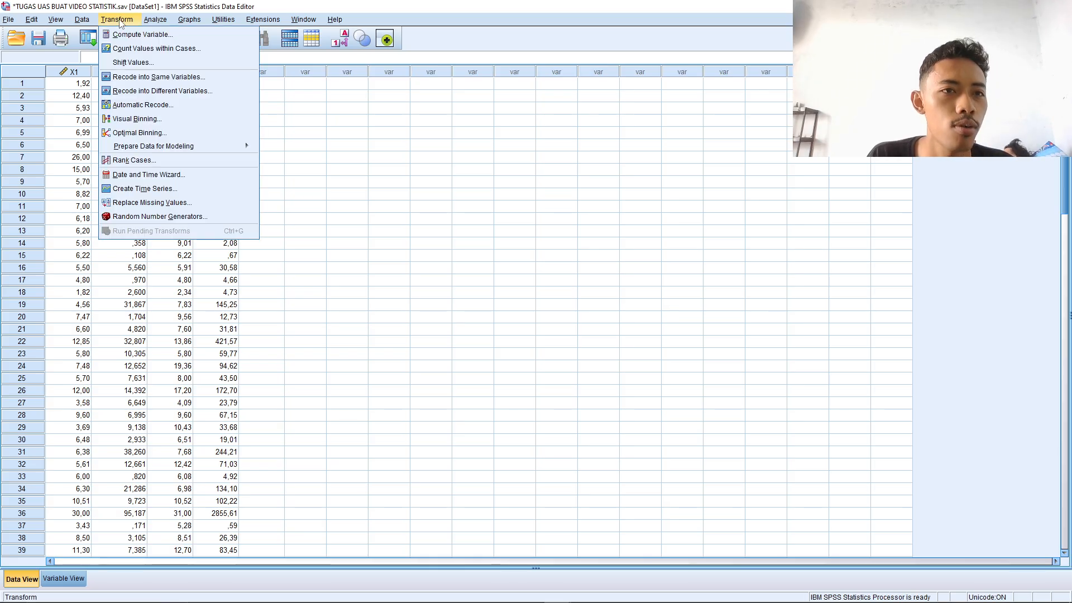
pyautogui.click(145, 36)
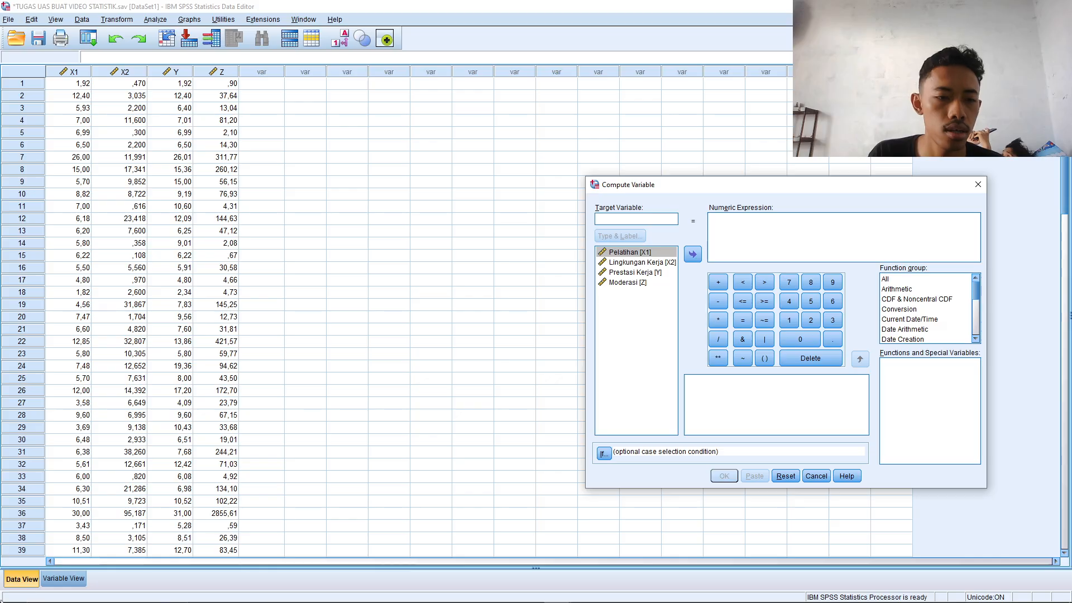
pyautogui.click(63, 578)
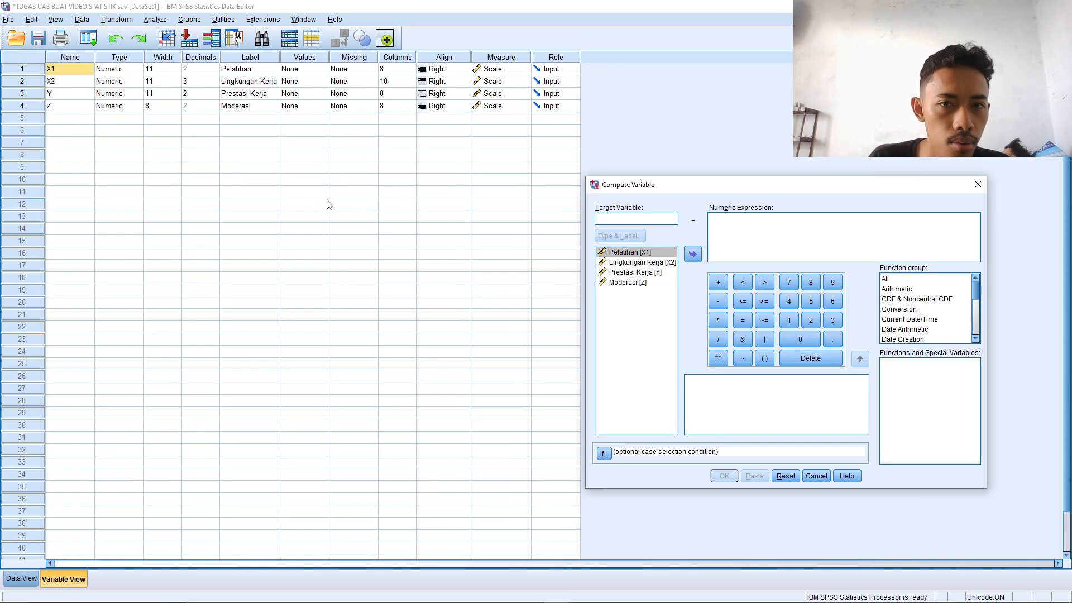
pyautogui.write('Pelatihan')
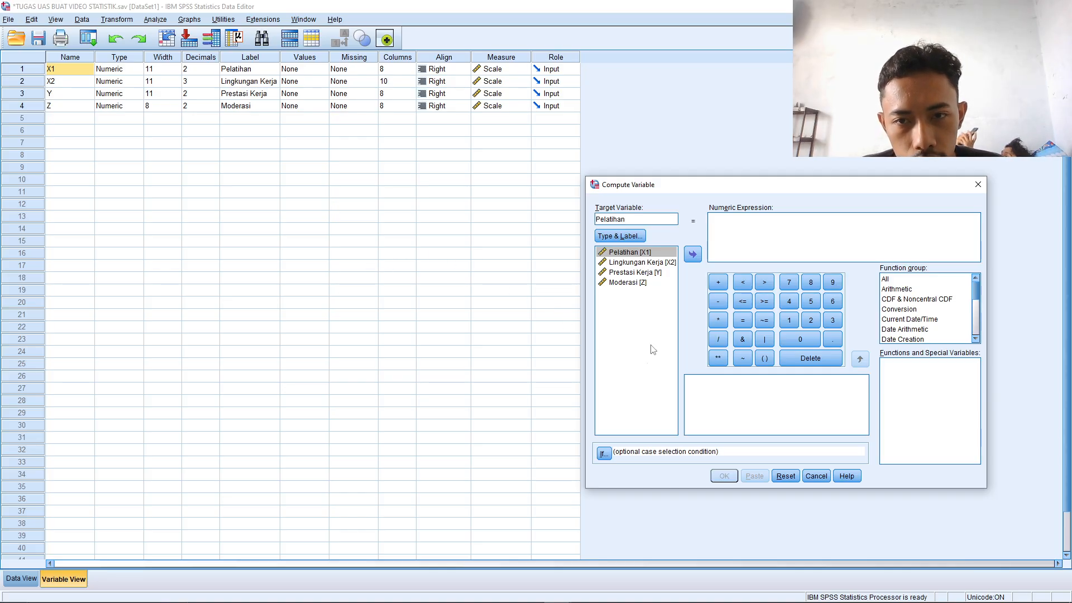
pyautogui.moveTo(835, 187); pyautogui.dragTo(699, 148)
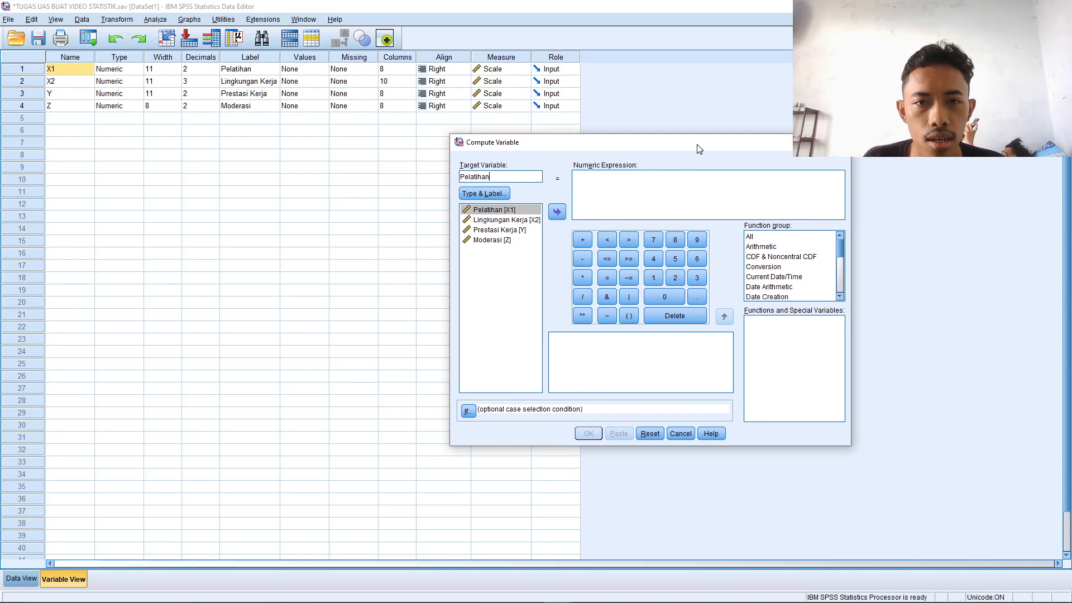
pyautogui.click(497, 211)
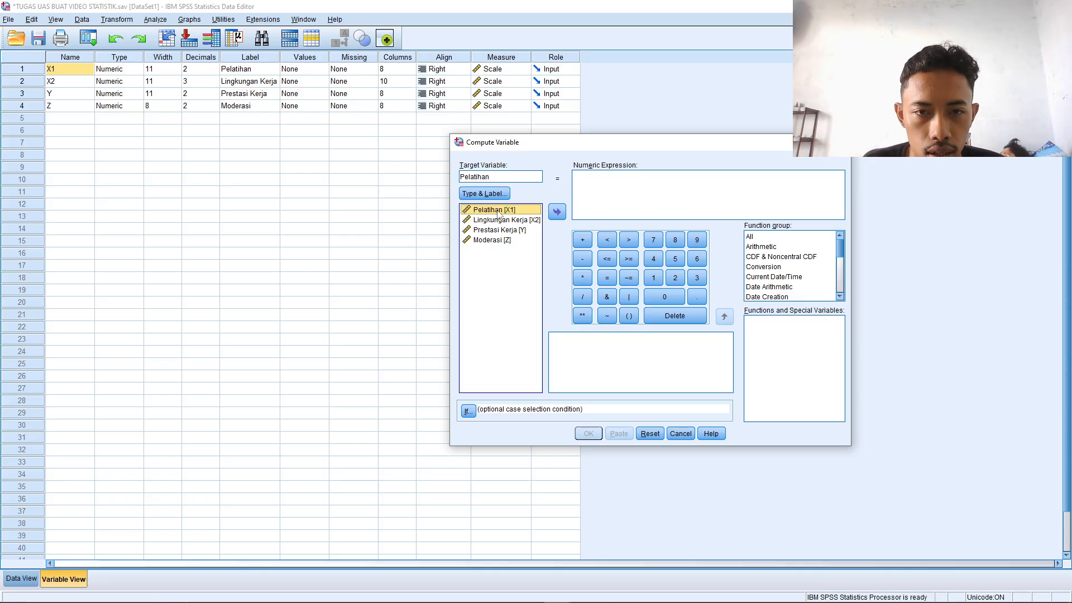
pyautogui.click(556, 215)
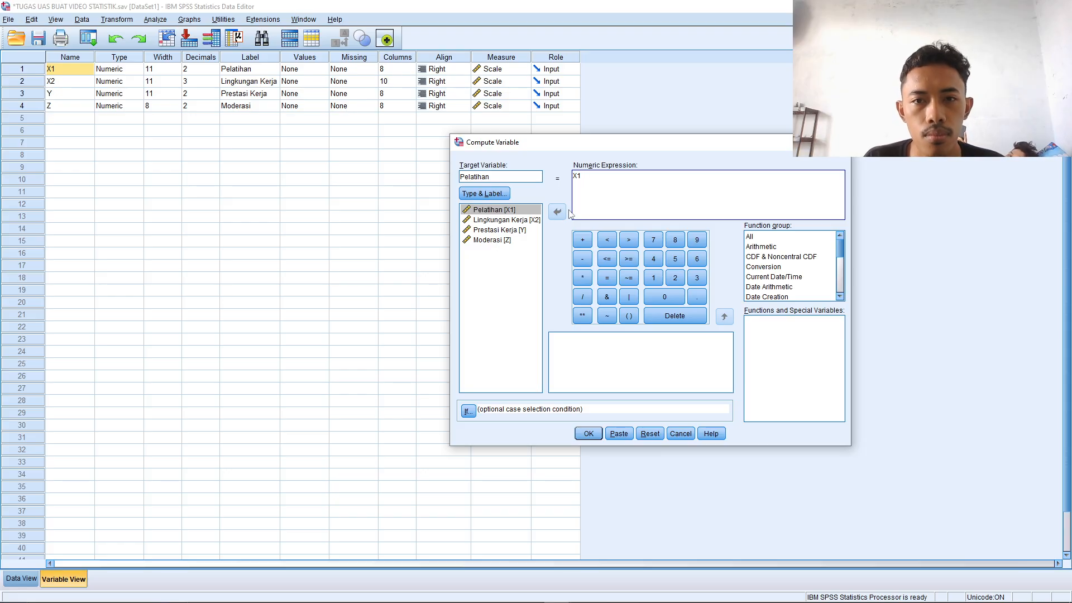
pyautogui.click(586, 259)
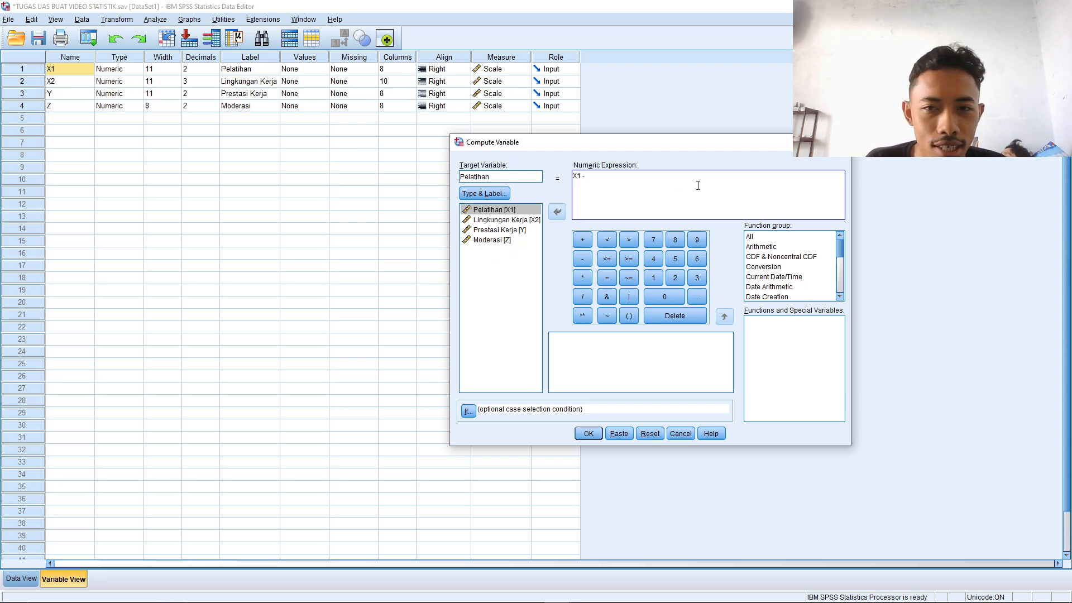
pyautogui.click(838, 143)
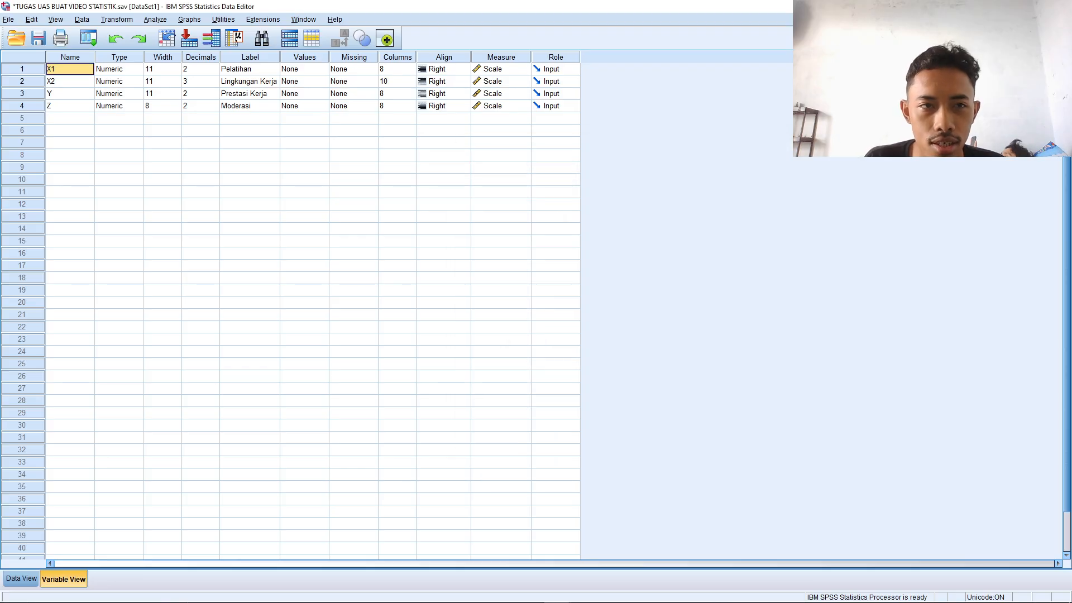
# Run Descriptives on all four variables: Pelatihan, Lingkungan Kerja, Prestasi Kerja and Moderasi.
pyautogui.click(156, 20)
pyautogui.moveTo(210, 127)
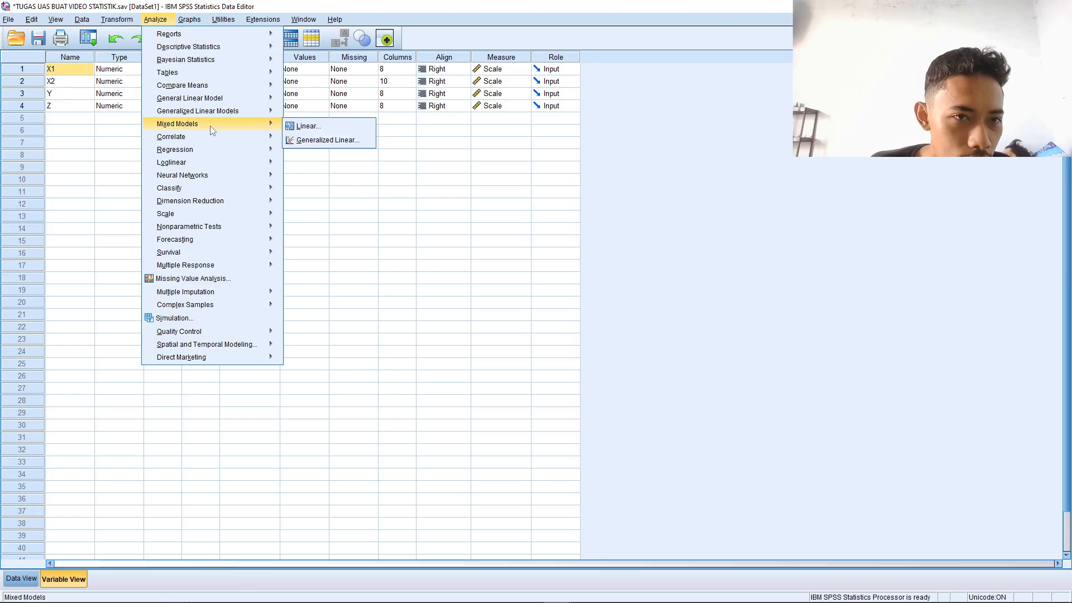
pyautogui.moveTo(209, 150)
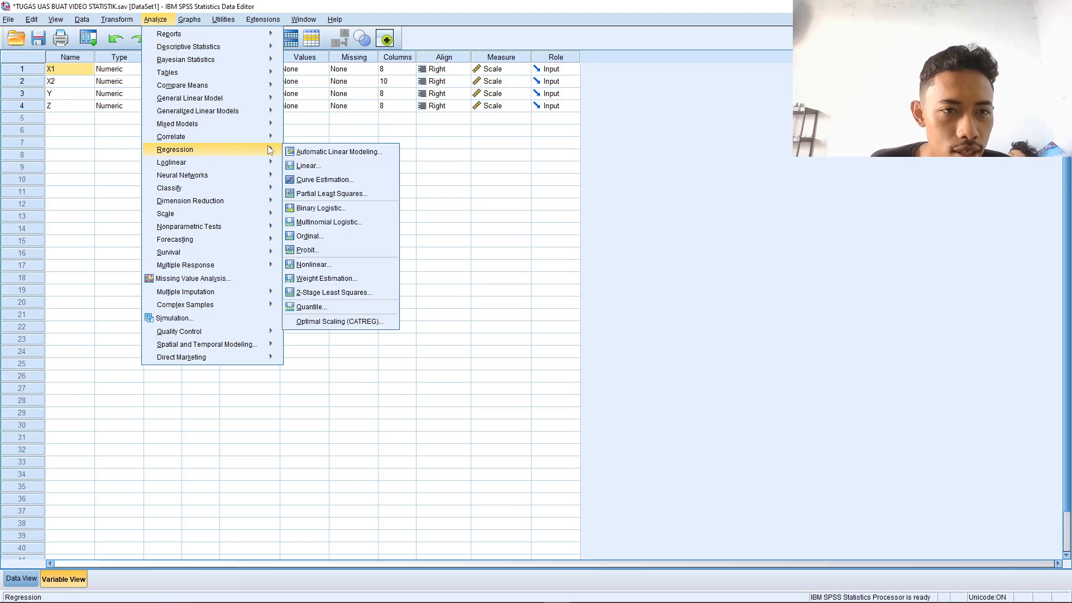
pyautogui.moveTo(244, 48)
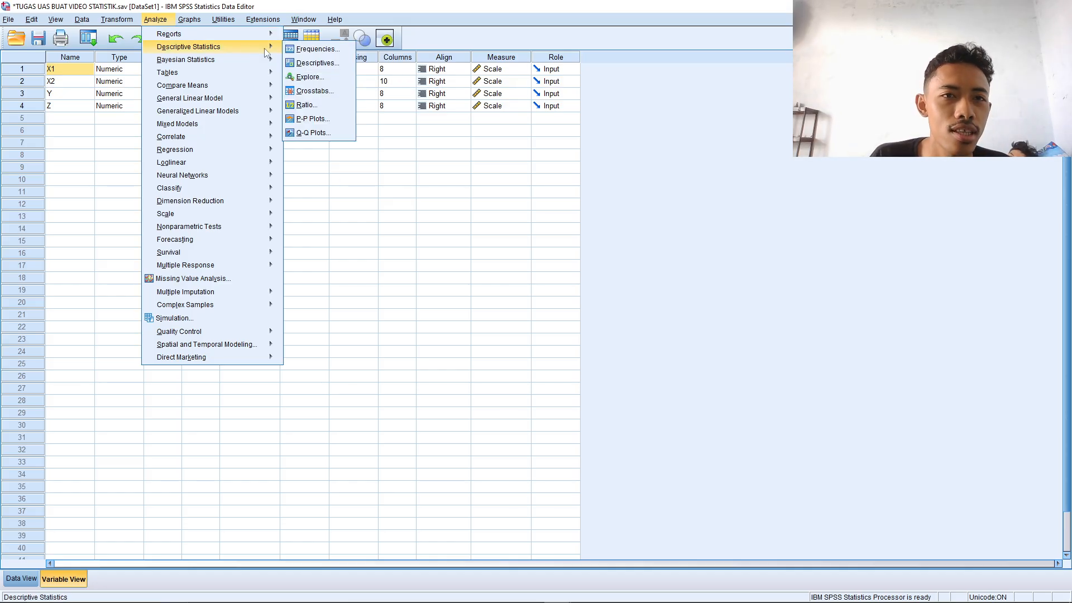
pyautogui.click(325, 68)
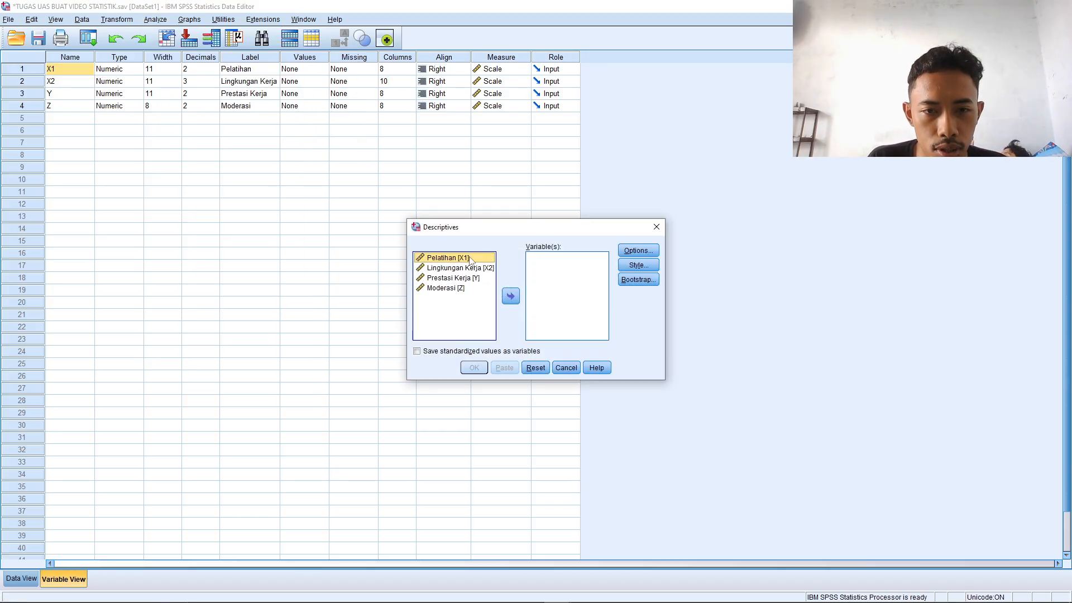
pyautogui.hotkey('shift', 'Down')
pyautogui.hotkey('shift', 'Down')
pyautogui.hotkey('shift', 'Down')
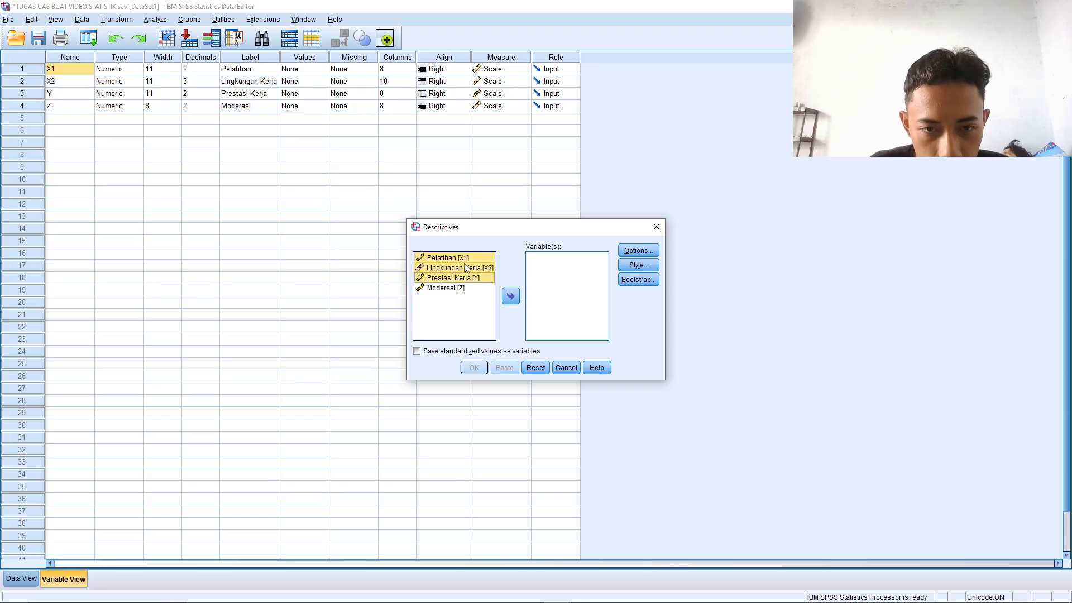
pyautogui.click(512, 299)
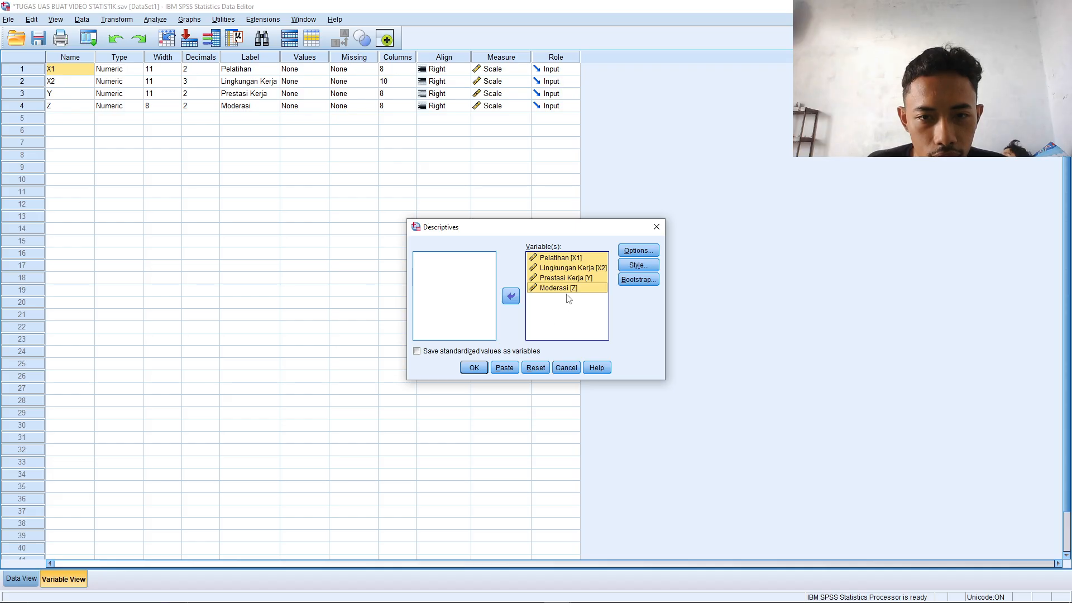
pyautogui.click(472, 368)
pyautogui.click(476, 367)
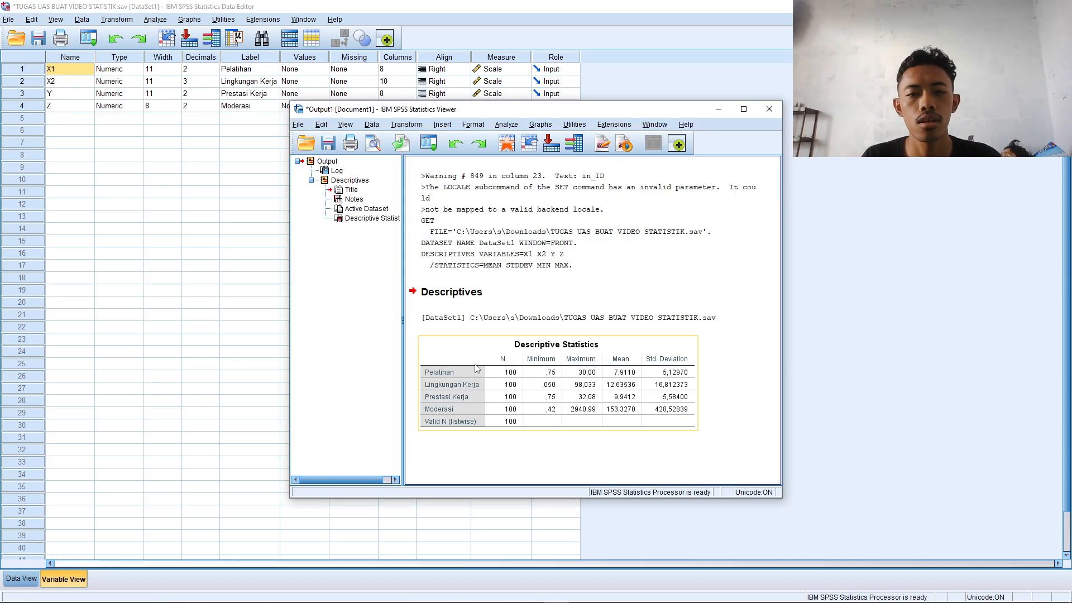
pyautogui.click(629, 378)
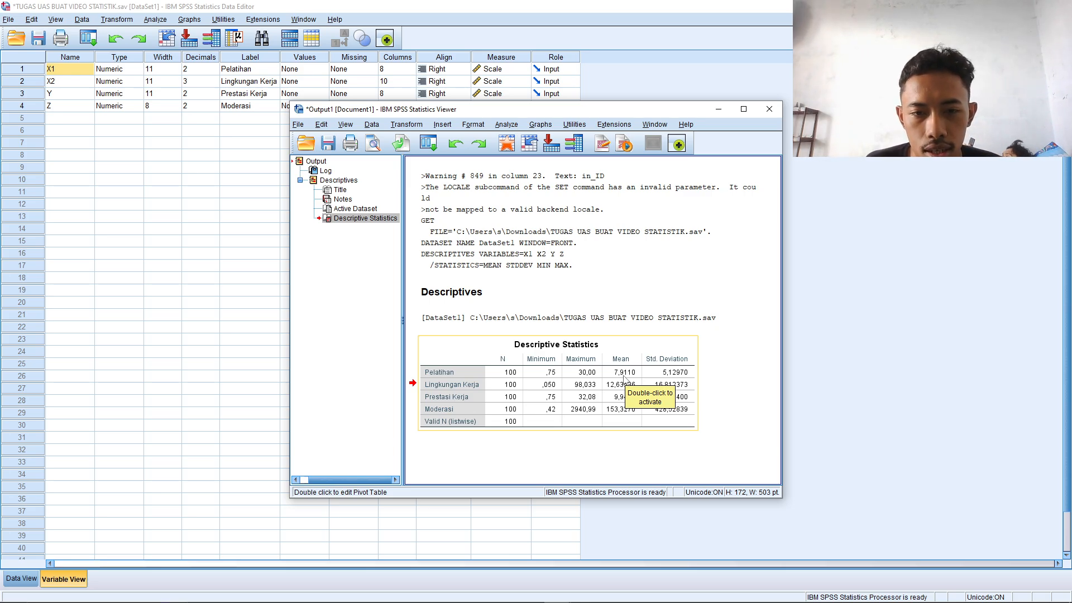
# Start a Compute Variable operation in the Data Editor with Pelatihan_C as the target variable.
pyautogui.click(115, 159)
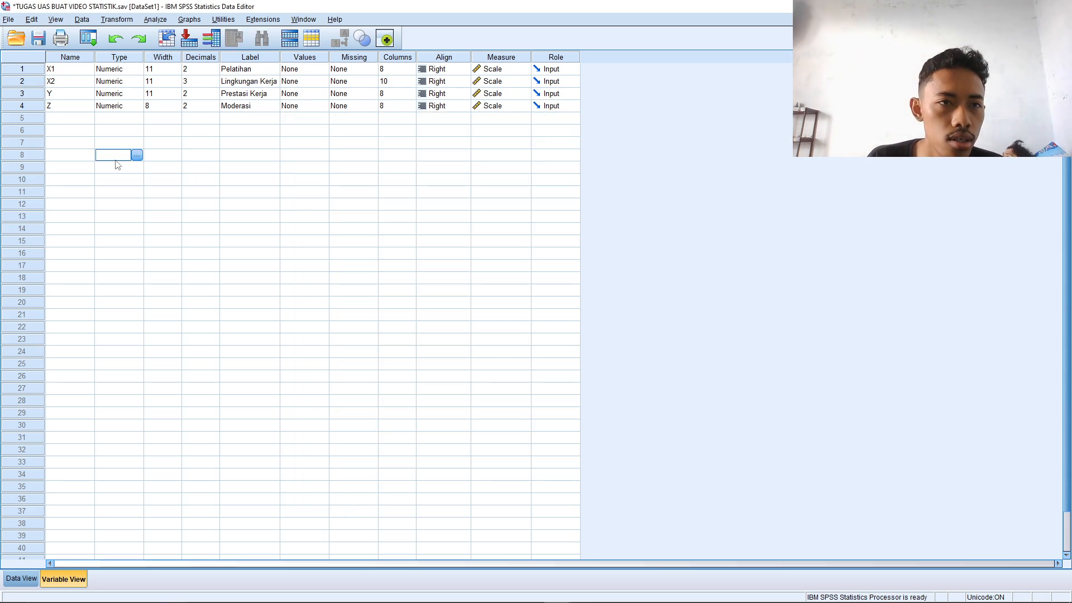
pyautogui.click(73, 83)
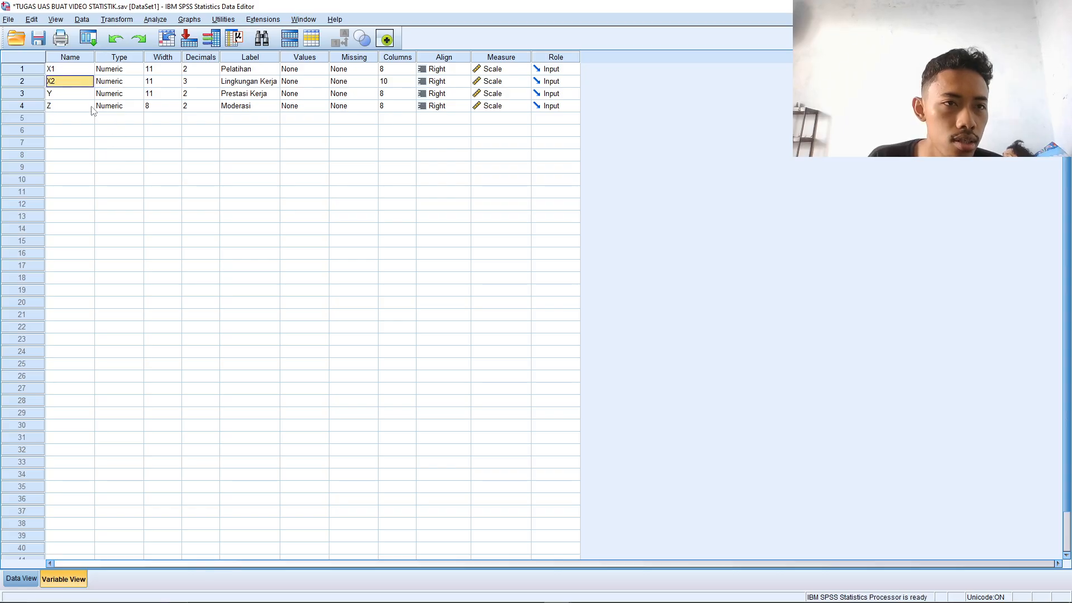
pyautogui.click(118, 20)
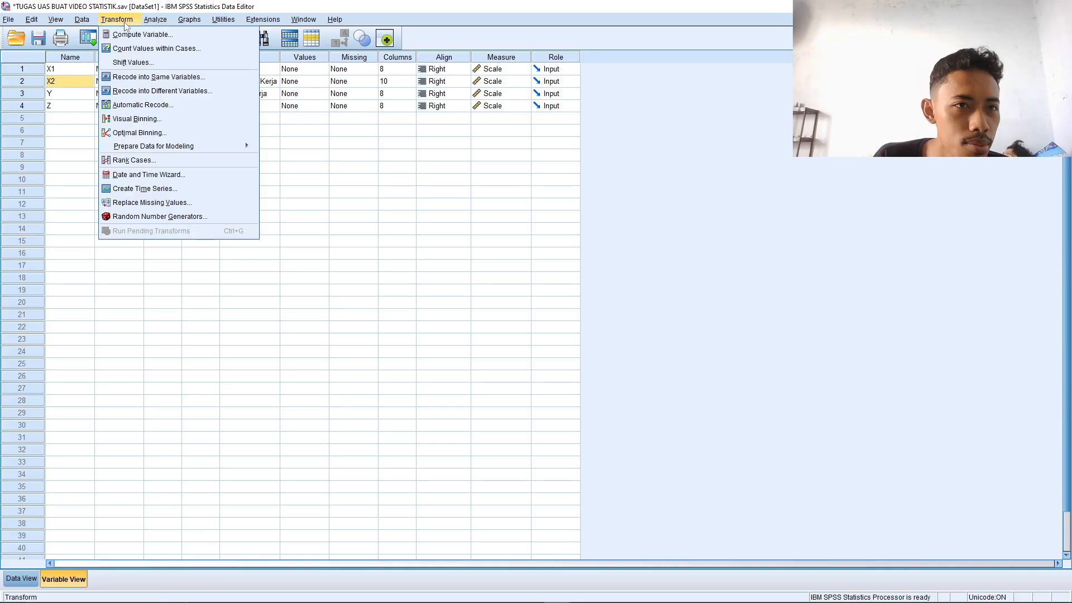
pyautogui.click(142, 35)
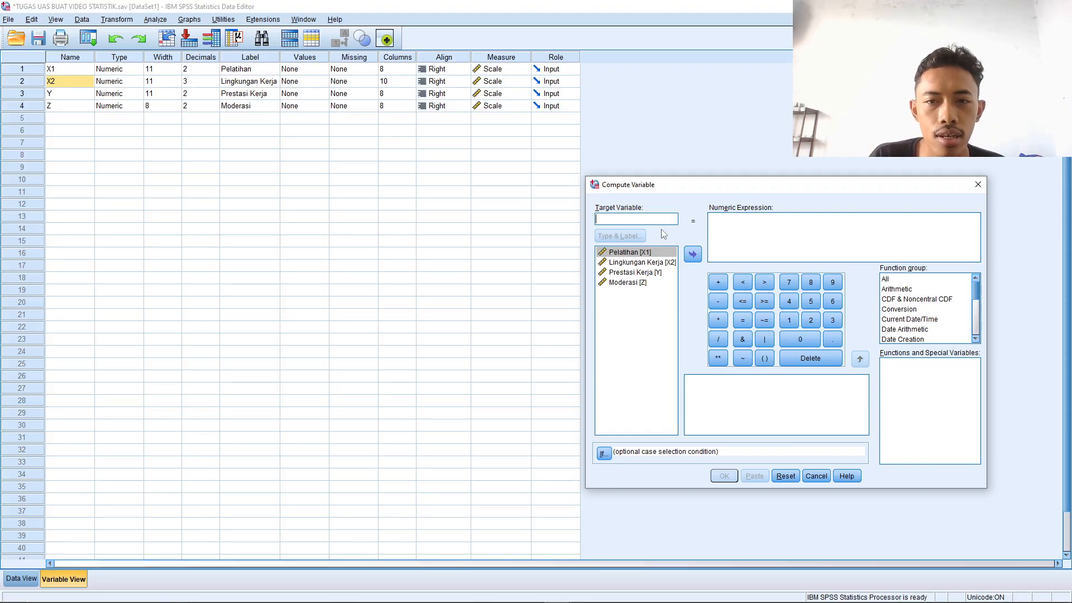
pyautogui.write('Pela')
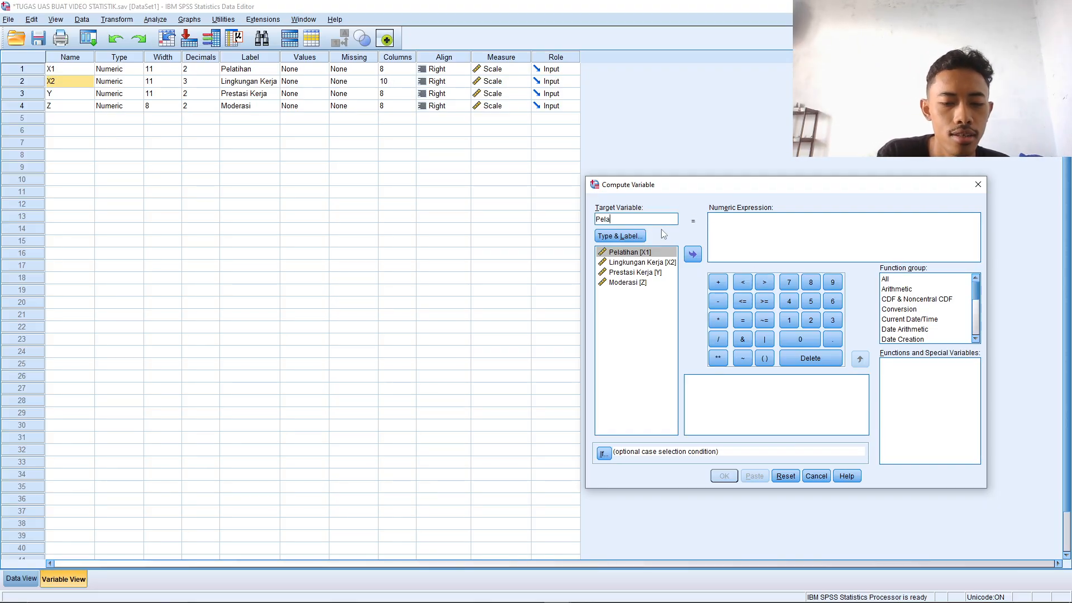
pyautogui.write('tihan')
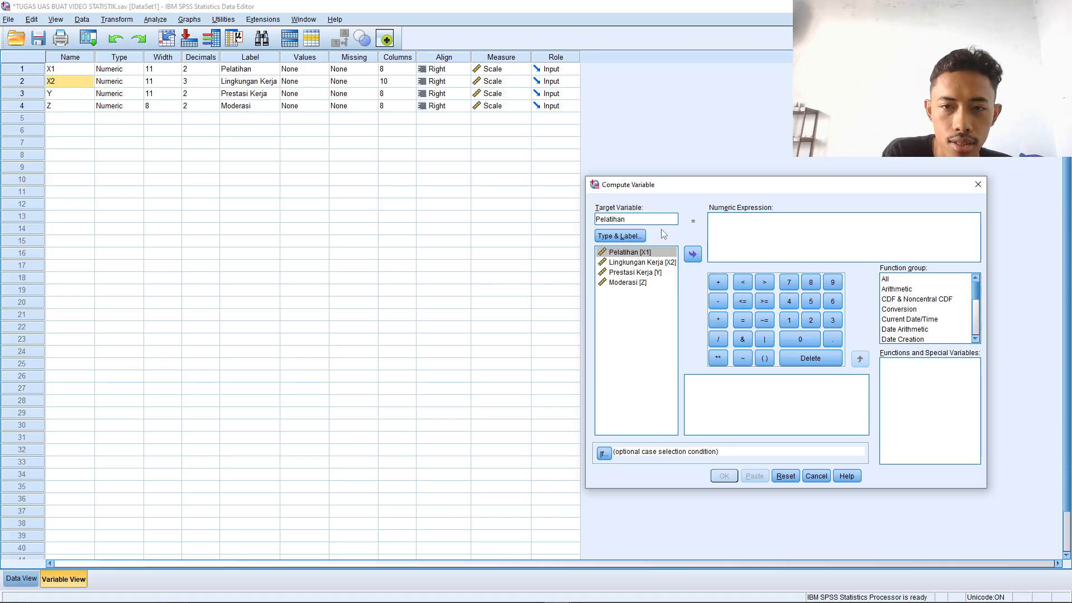
pyautogui.write('_')
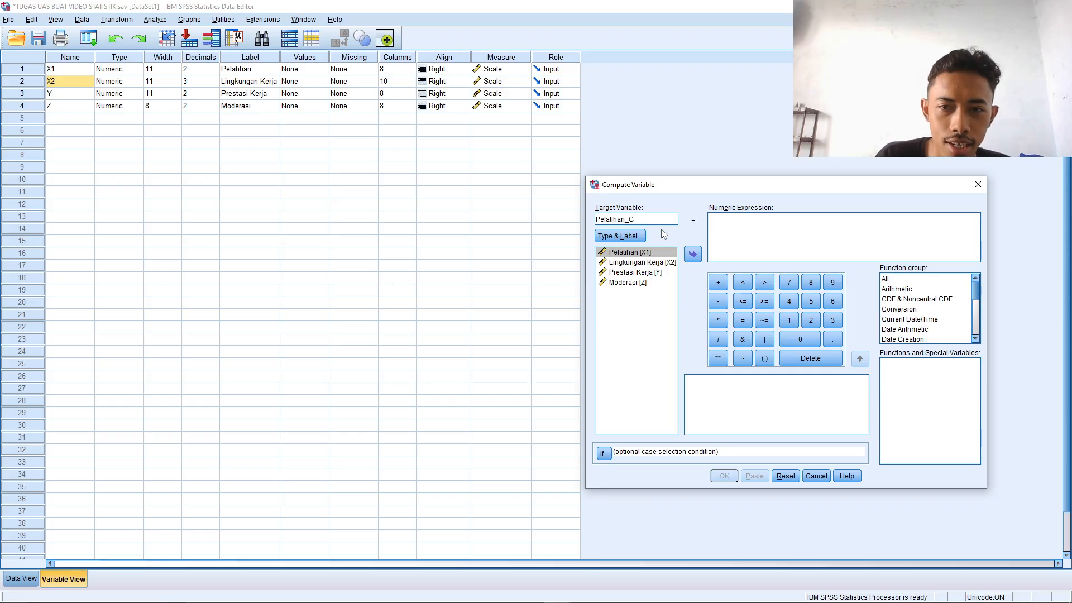
pyautogui.write('C')
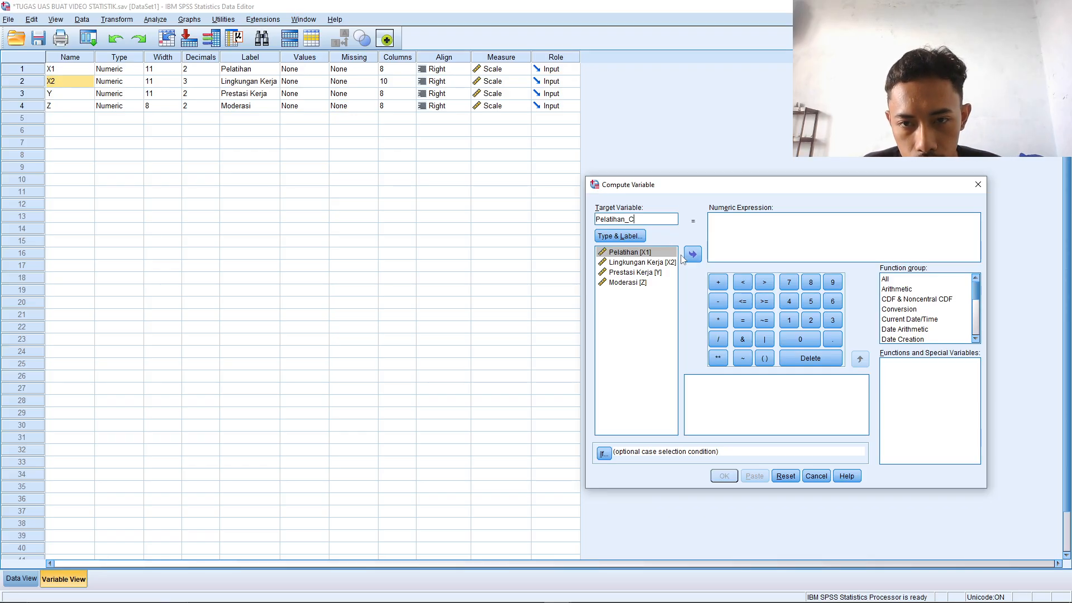
# Set the numeric expression to X1 - 7,9110, taking Pelatihan's mean from the Descriptive Statistics table in the output.
pyautogui.click(653, 255)
pyautogui.click(694, 255)
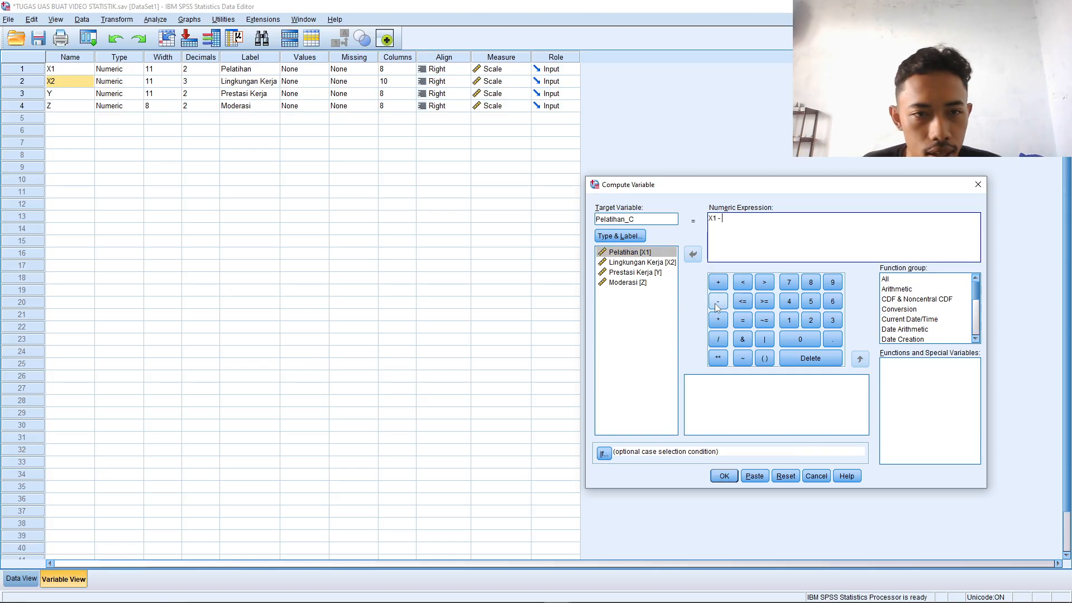
pyautogui.hotkey('alt', 'Tab')
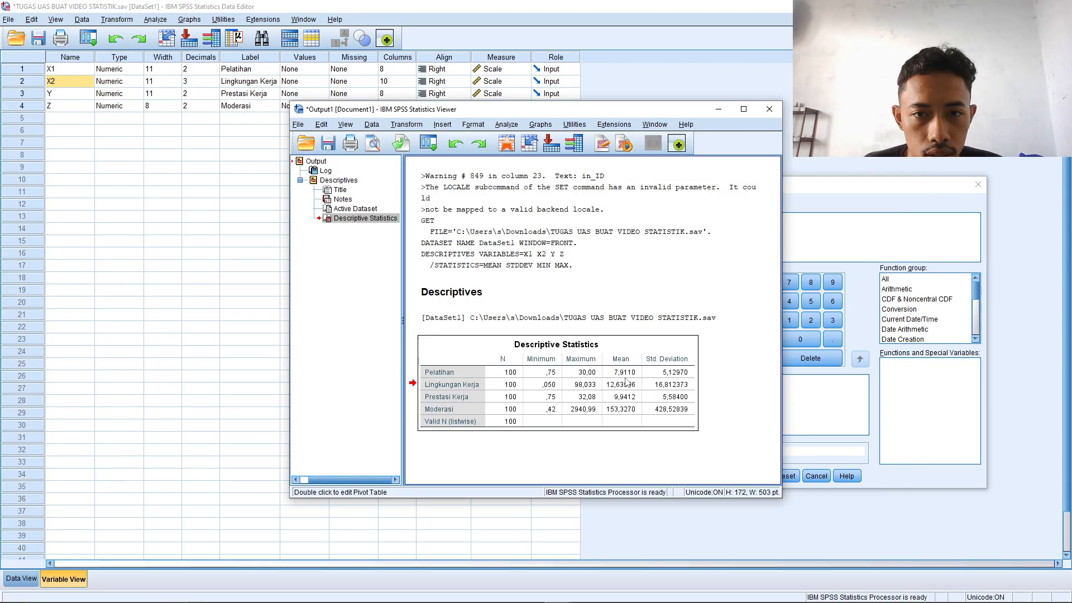
pyautogui.doubleClick(623, 373)
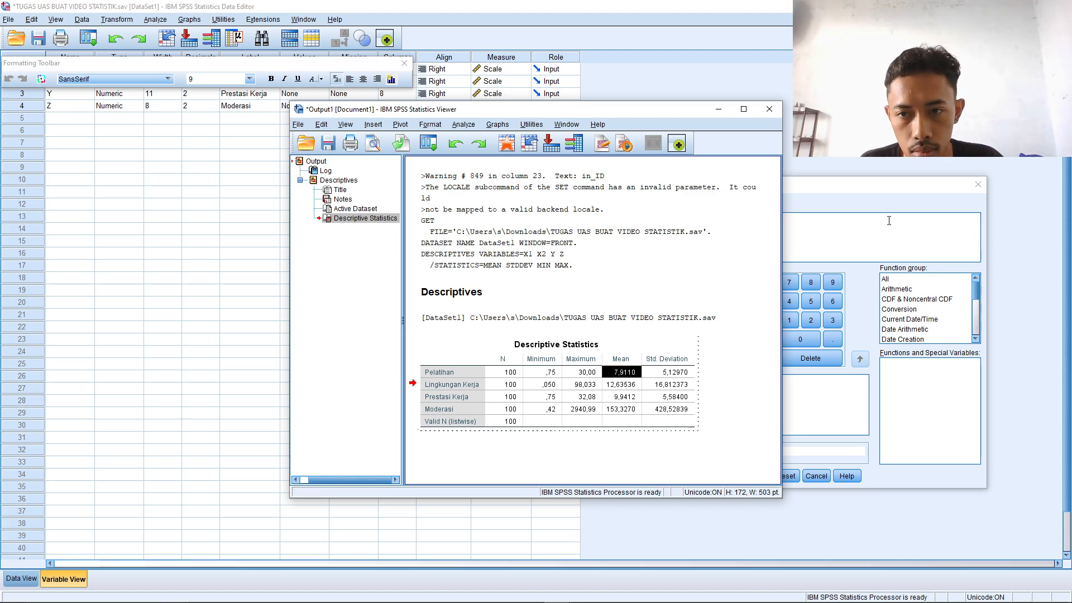
pyautogui.click(848, 229)
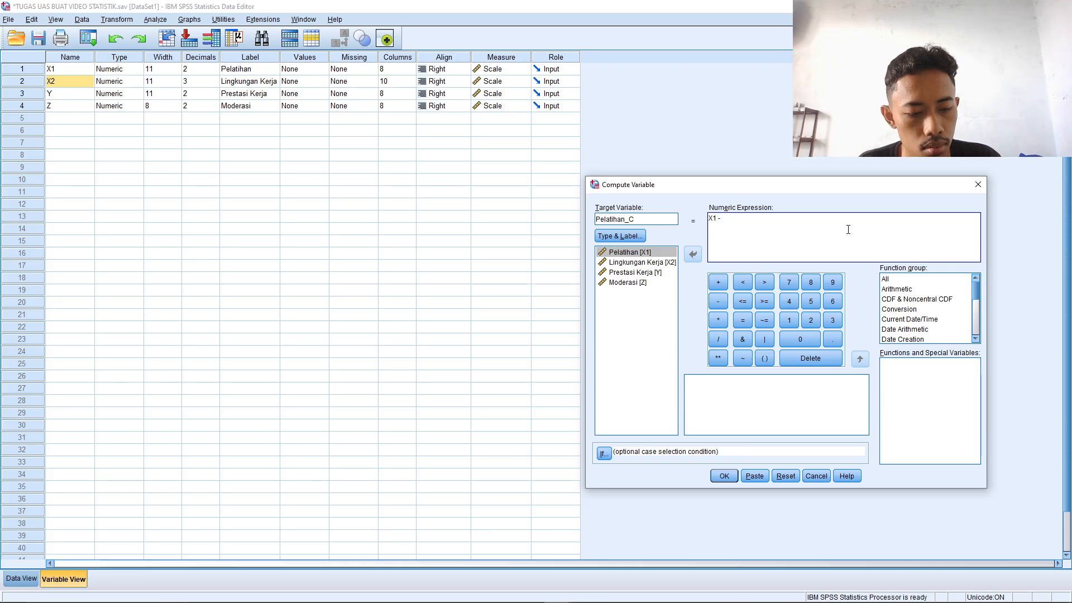
pyautogui.write('7,9110')
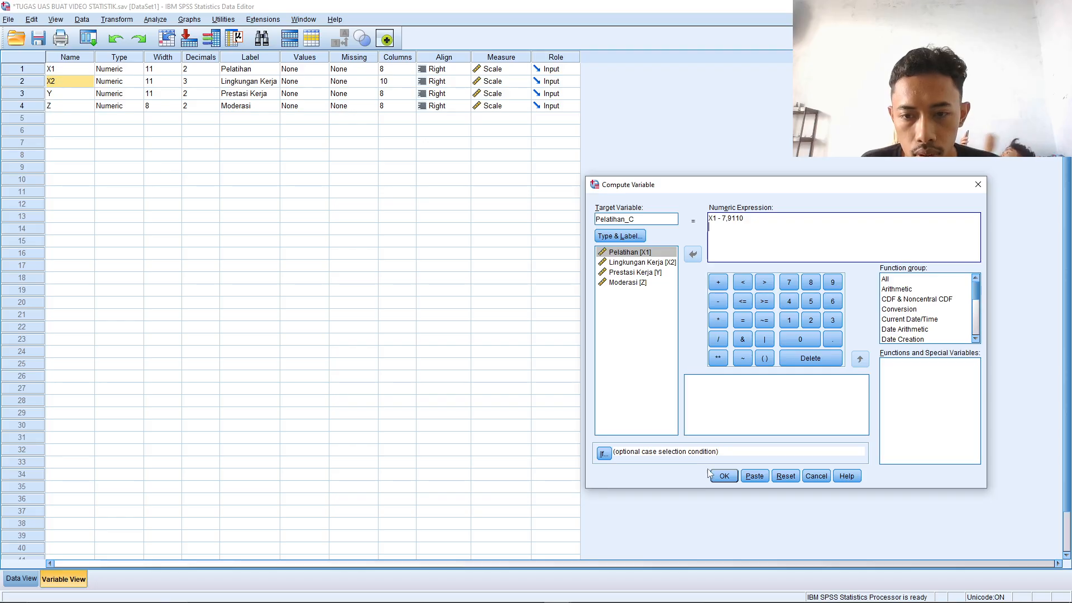
# Try to run the Pelatihan_C computation with the expression X1 - 7,9110.
pyautogui.click(722, 473)
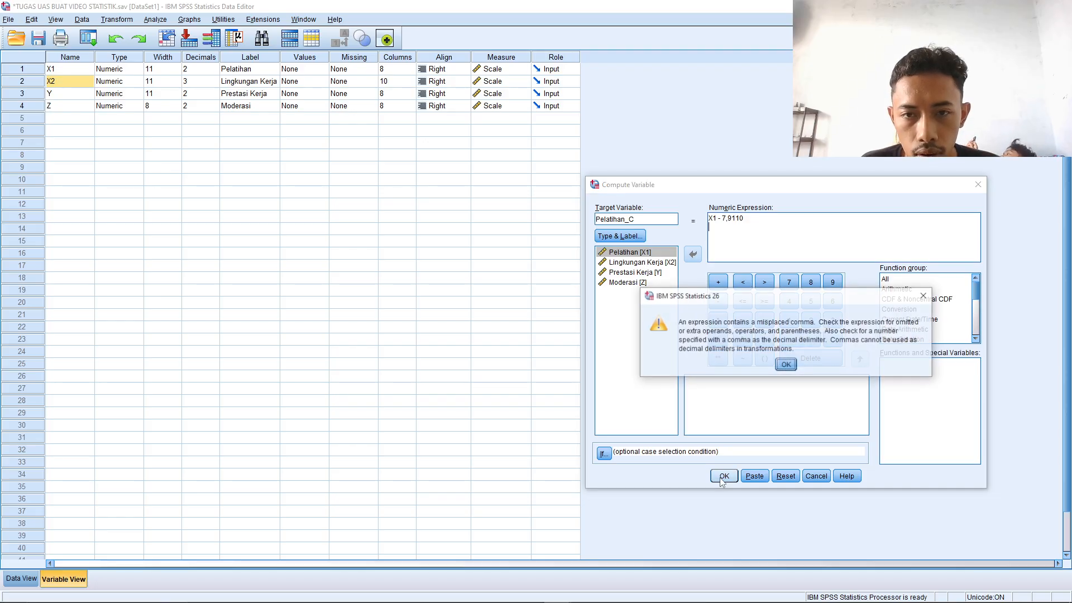
pyautogui.click(787, 365)
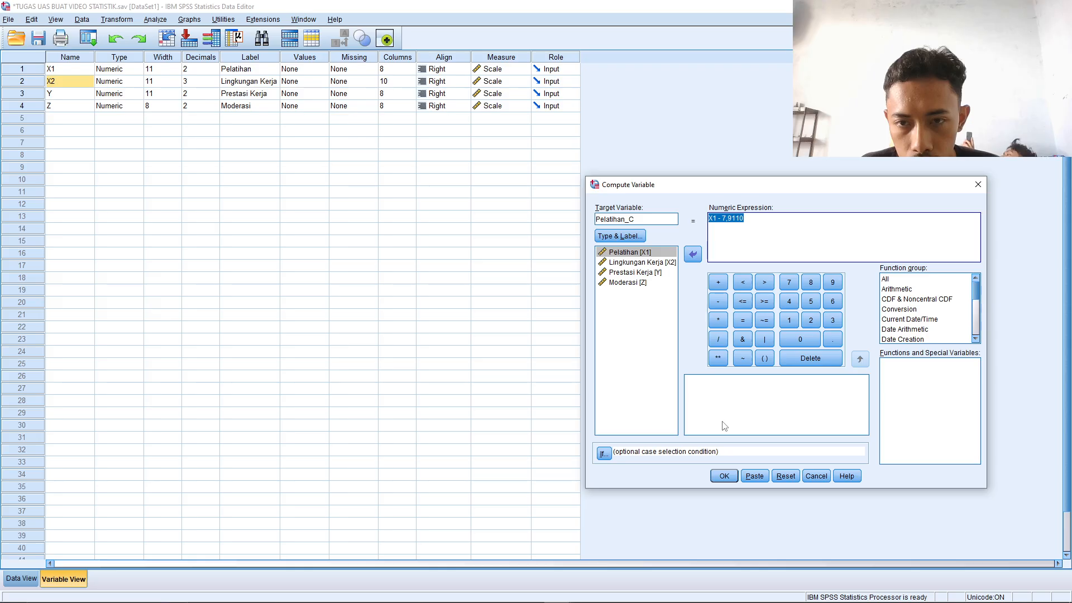
pyautogui.click(724, 475)
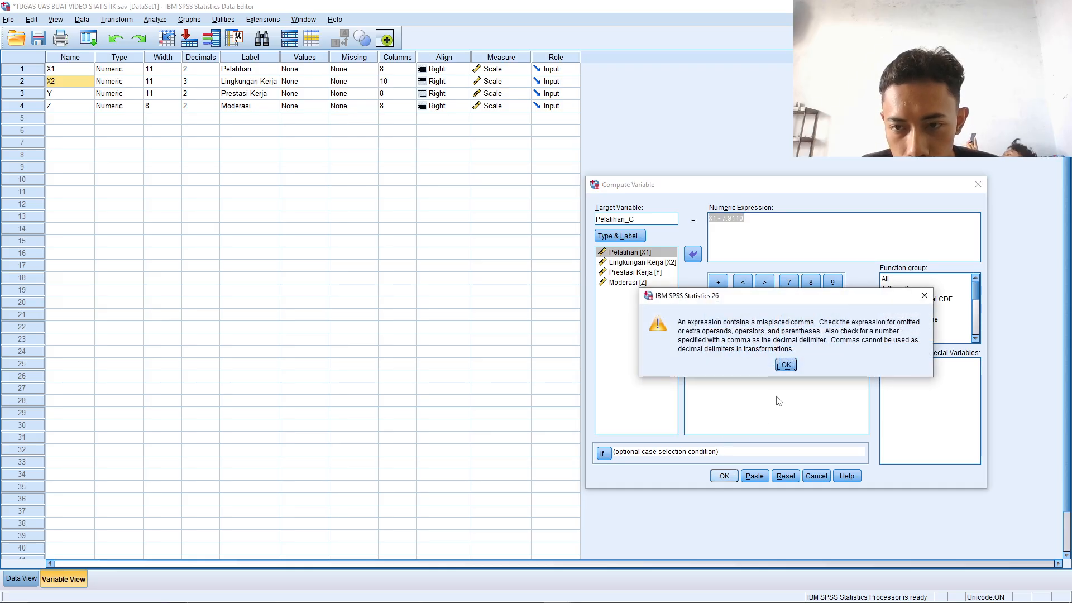
pyautogui.click(786, 364)
pyautogui.click(765, 231)
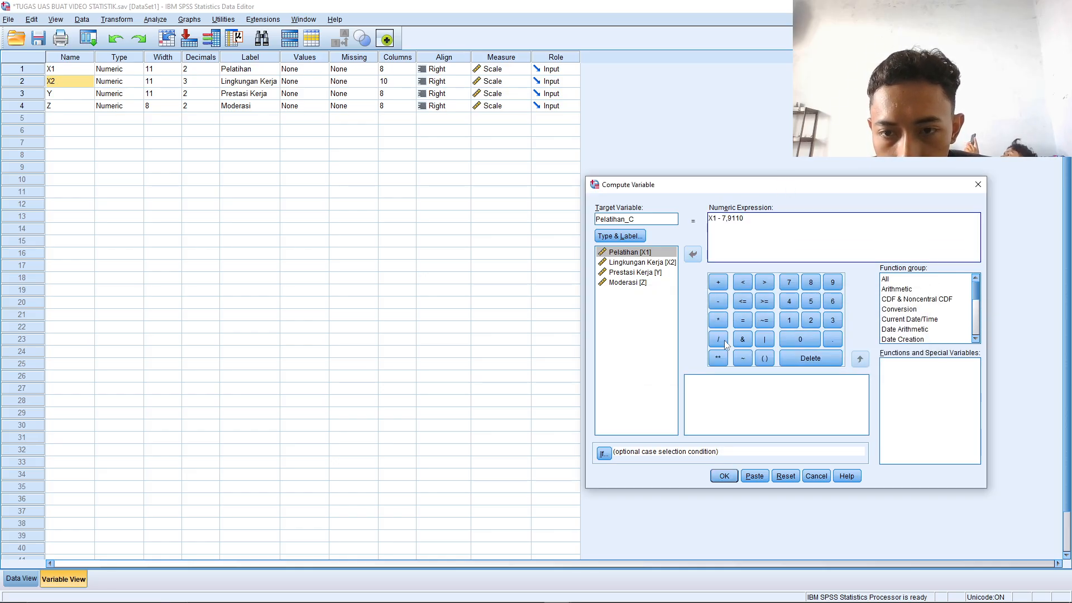
pyautogui.click(725, 476)
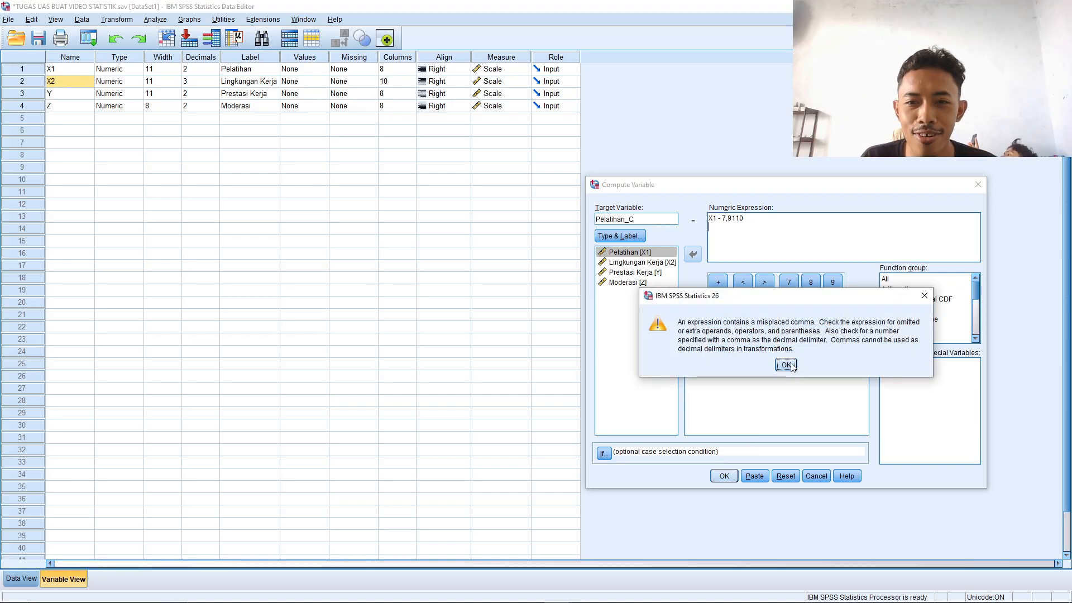
pyautogui.click(788, 364)
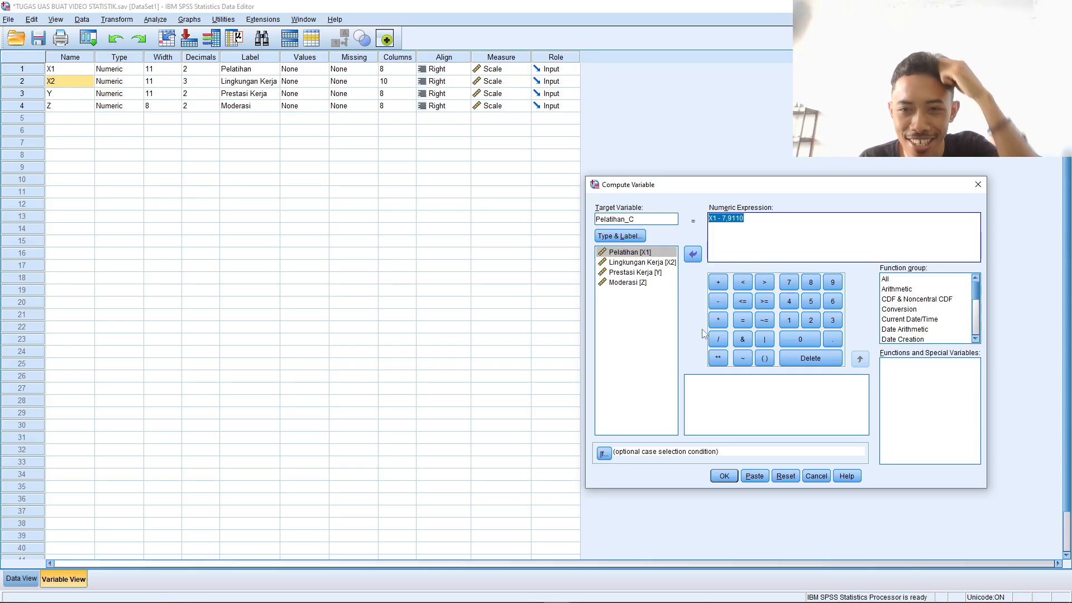
pyautogui.click(771, 237)
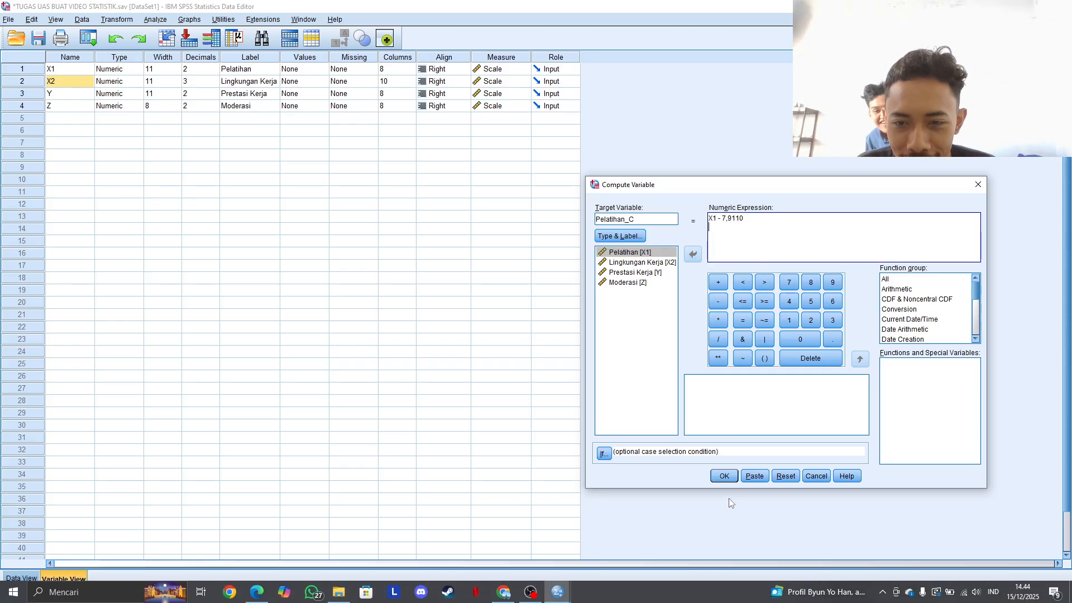
pyautogui.click(732, 478)
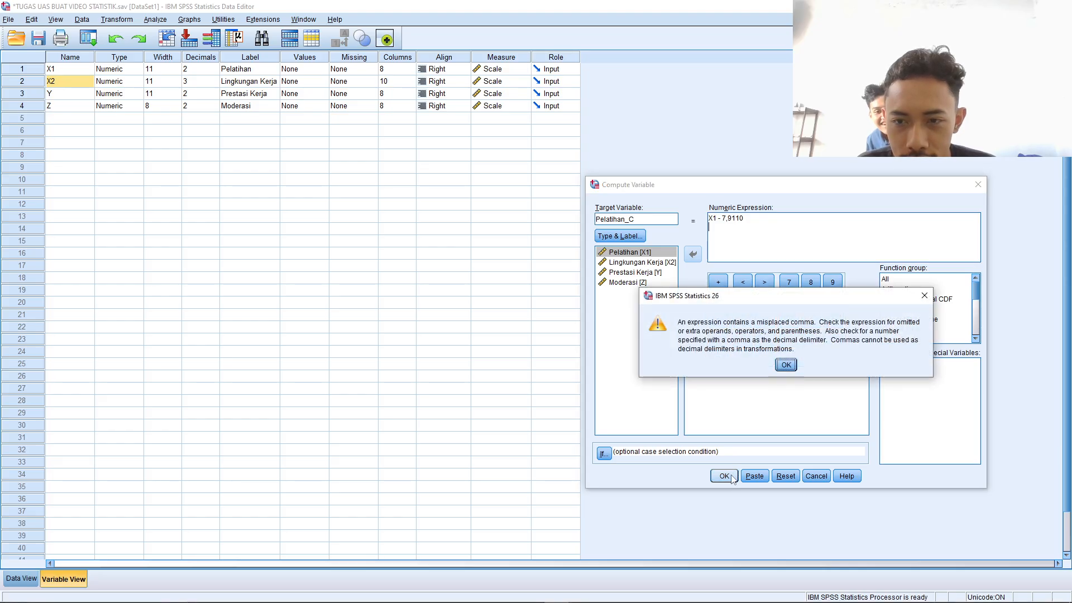
pyautogui.click(787, 365)
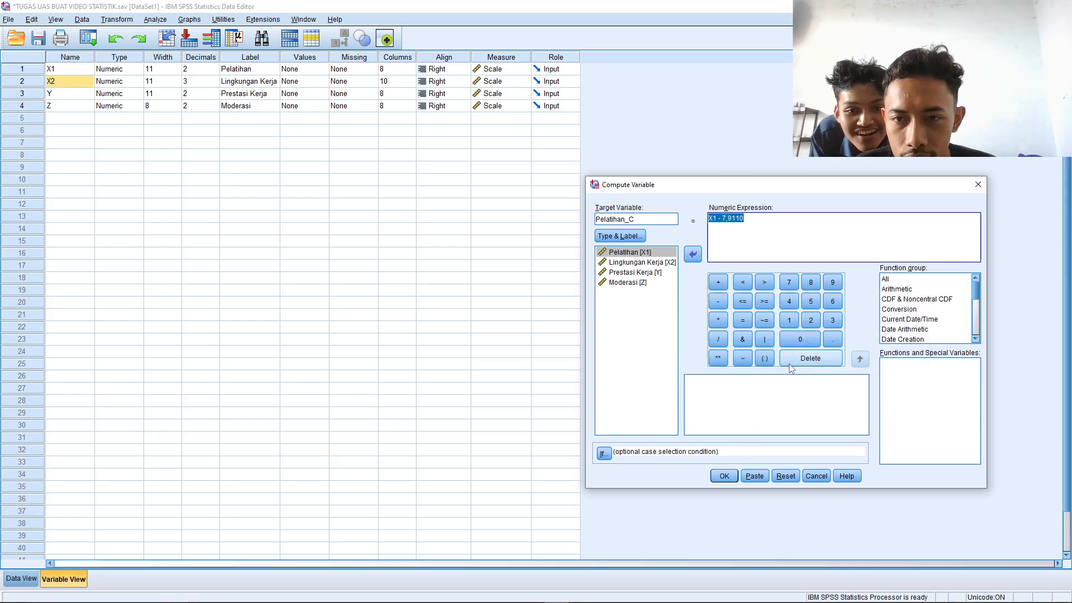
# Correct the decimal separator so the expression reads X1 - 7.9110, and run the Pelatihan_C computation.
pyautogui.click(727, 218)
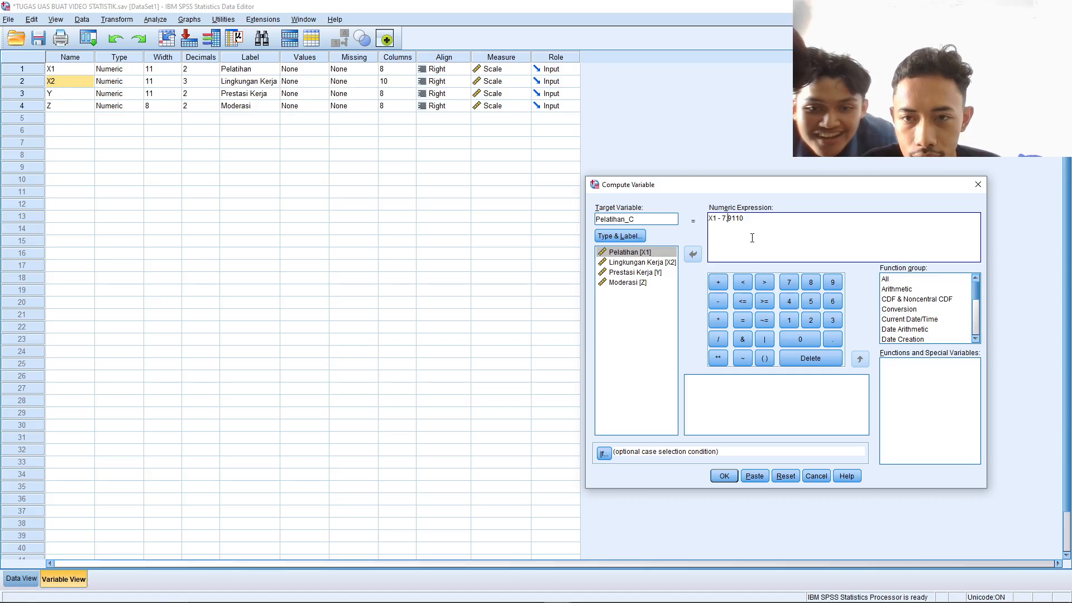
pyautogui.write('.')
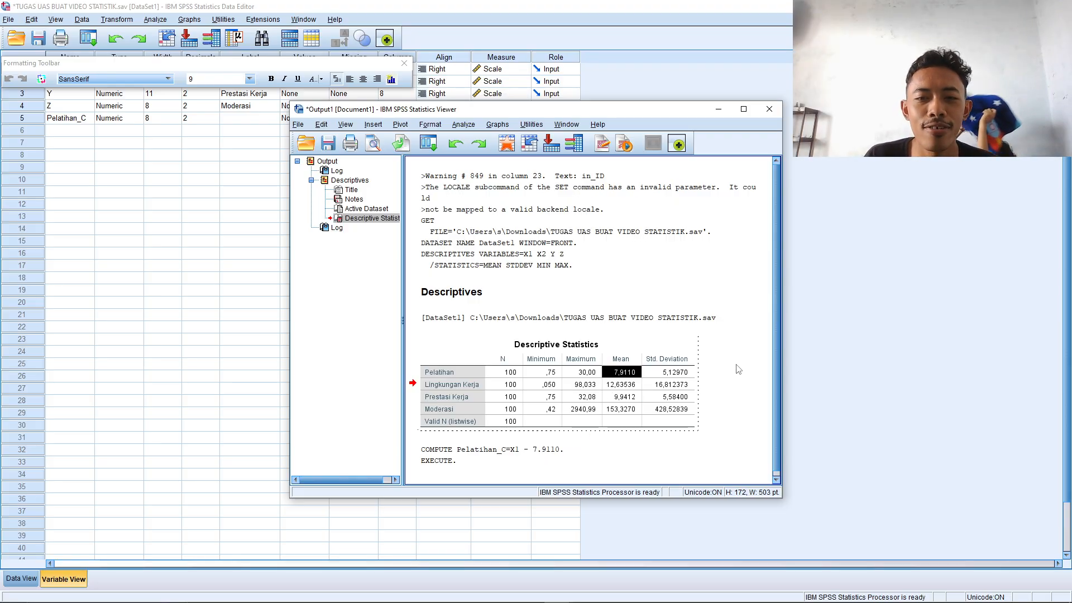
# Start another Compute Variable operation in the Data Editor with Lingkungan_Kerja_C as the target variable.
pyautogui.click(122, 108)
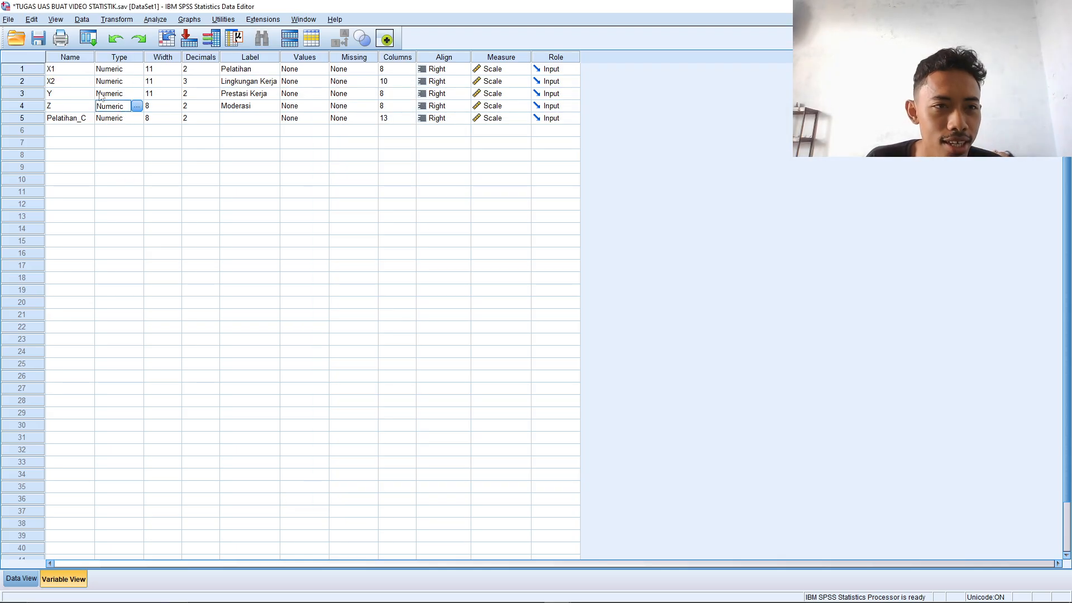
pyautogui.click(78, 72)
pyautogui.click(78, 85)
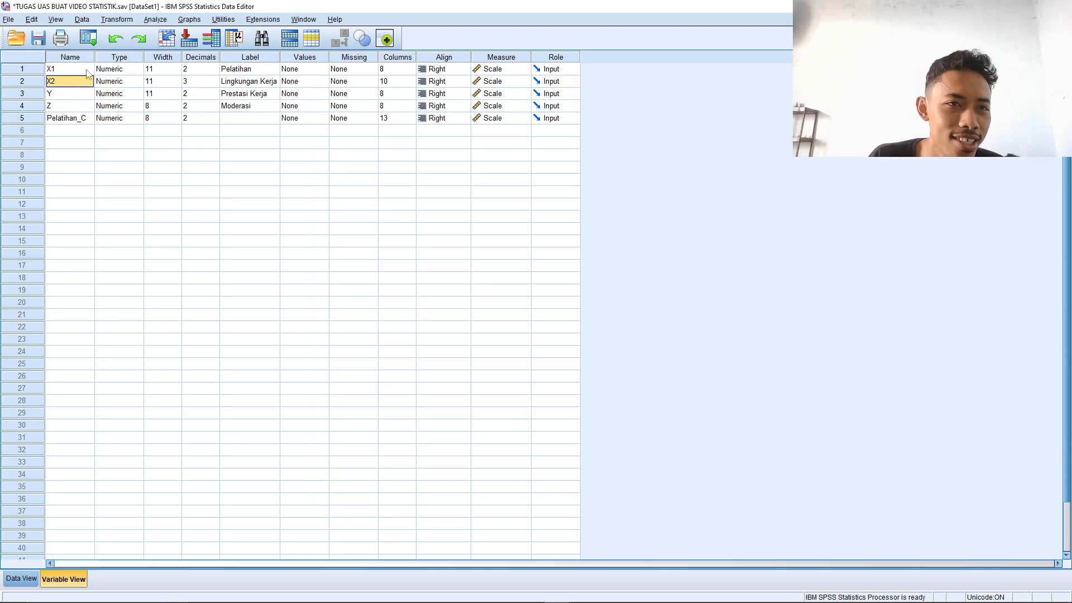
pyautogui.click(117, 20)
pyautogui.click(140, 34)
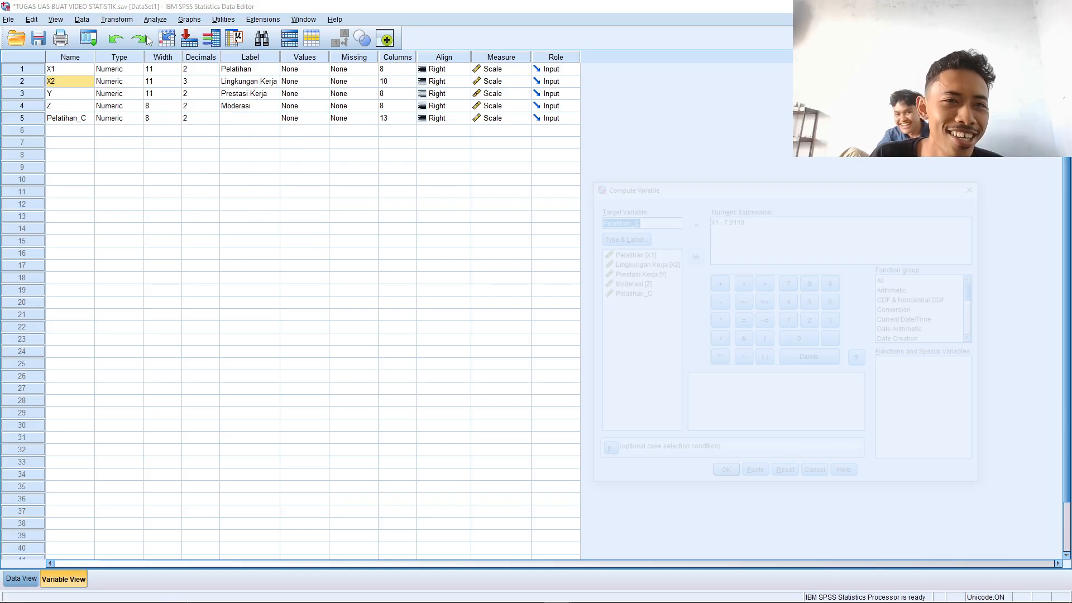
pyautogui.click(645, 220)
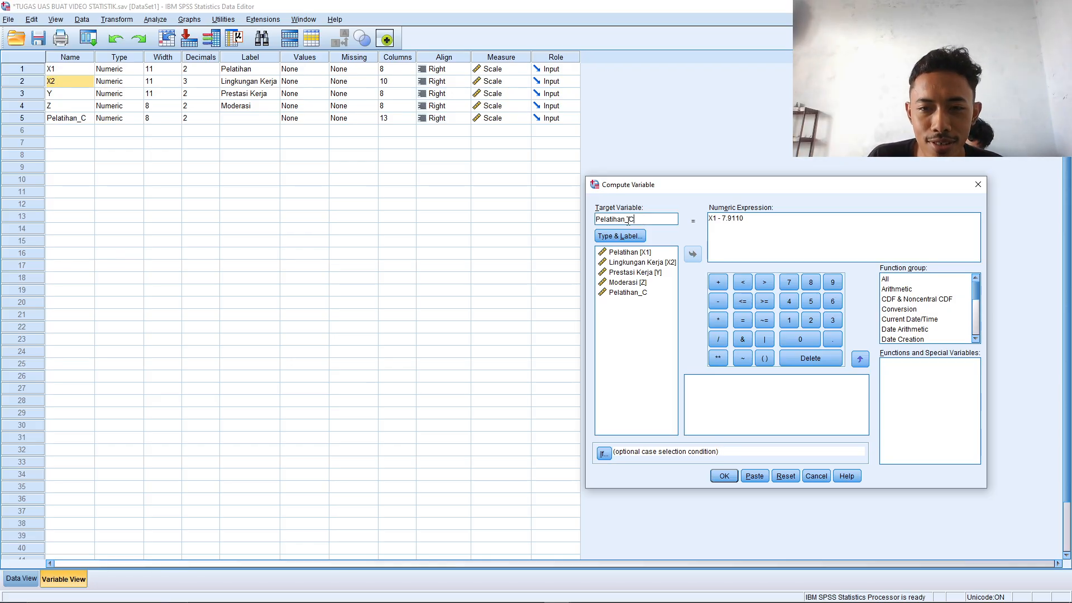
pyautogui.press('BackSpace')
pyautogui.press('BackSpace')
pyautogui.press('BackSpace')
pyautogui.press('BackSpace')
pyautogui.press('BackSpace')
pyautogui.press('BackSpace')
pyautogui.press('BackSpace')
pyautogui.press('BackSpace')
pyautogui.press('BackSpace')
pyautogui.write('L')
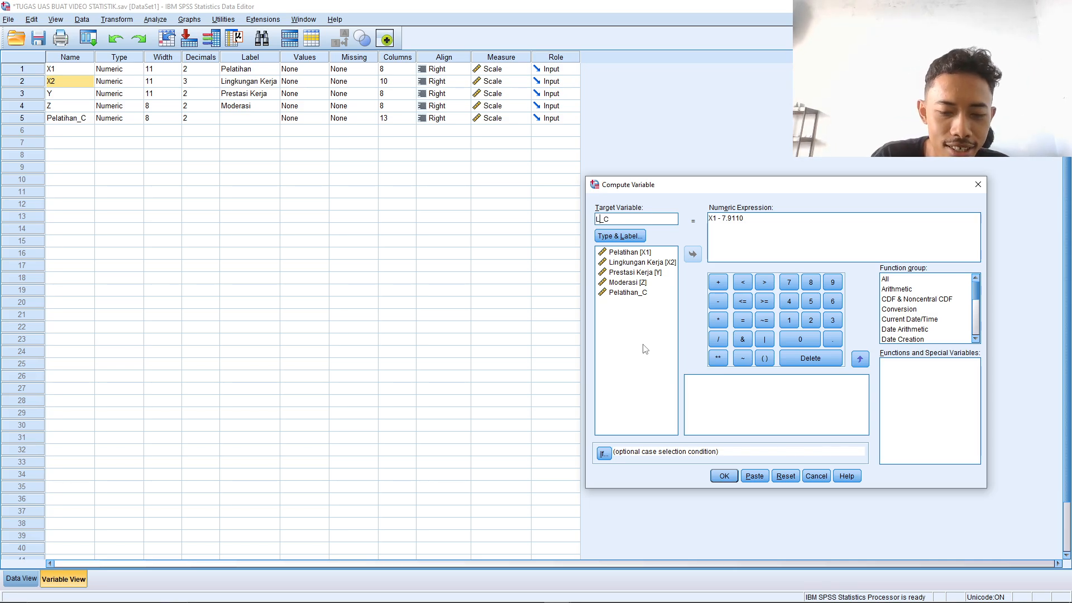
pyautogui.write('ingkungan_Kerja')
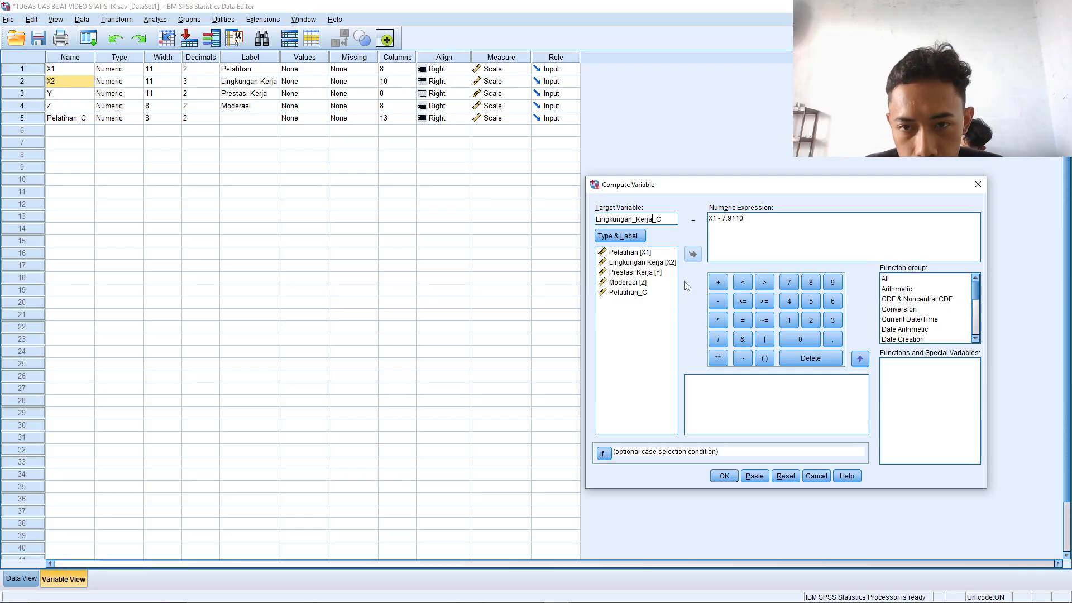
# Clear the old numeric expression and begin a new one with Lingkungan Kerja [X2] followed by a minus sign.
pyautogui.click(736, 225)
pyautogui.moveTo(749, 220); pyautogui.dragTo(702, 225)
pyautogui.press('BackSpace')
pyautogui.click(653, 262)
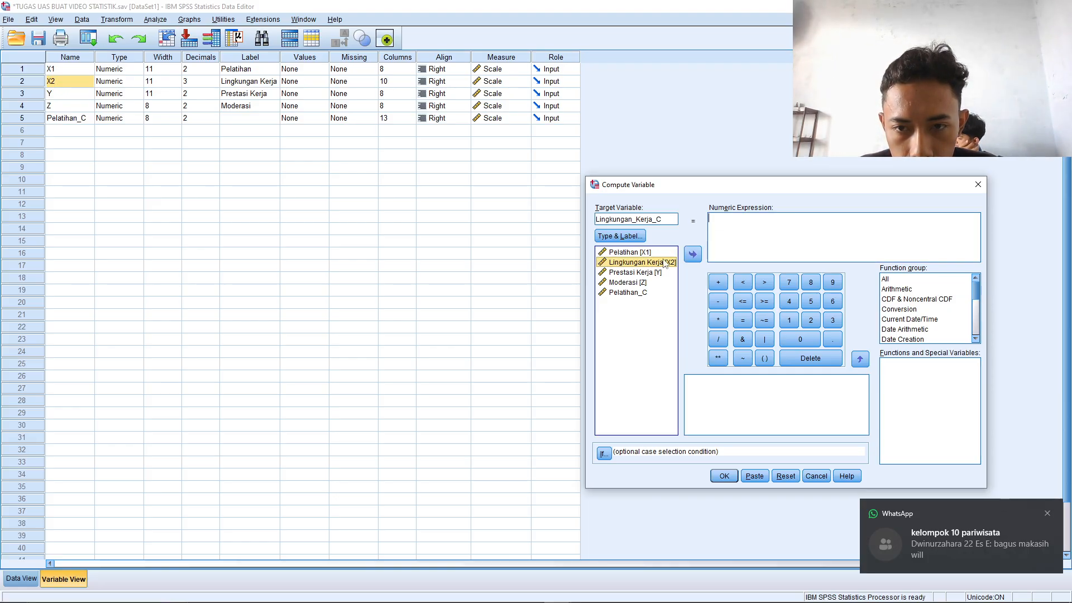
pyautogui.click(695, 256)
pyautogui.click(718, 302)
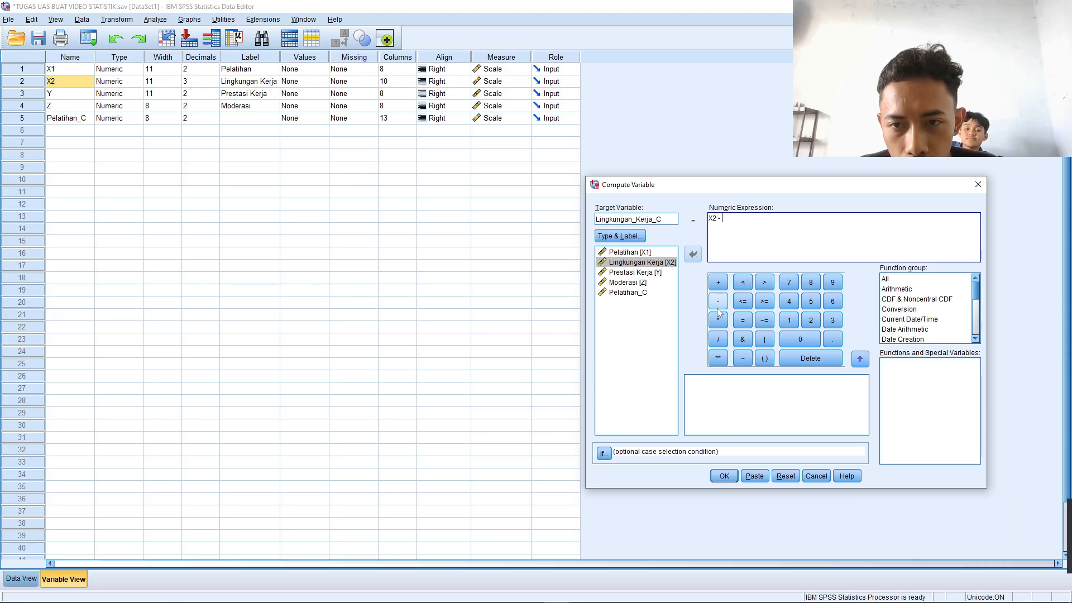
# Complete the expression as X2 - 12,63536, taking Lingkungan Kerja's mean from the Descriptive Statistics table.
pyautogui.hotkey('alt', 'Tab')
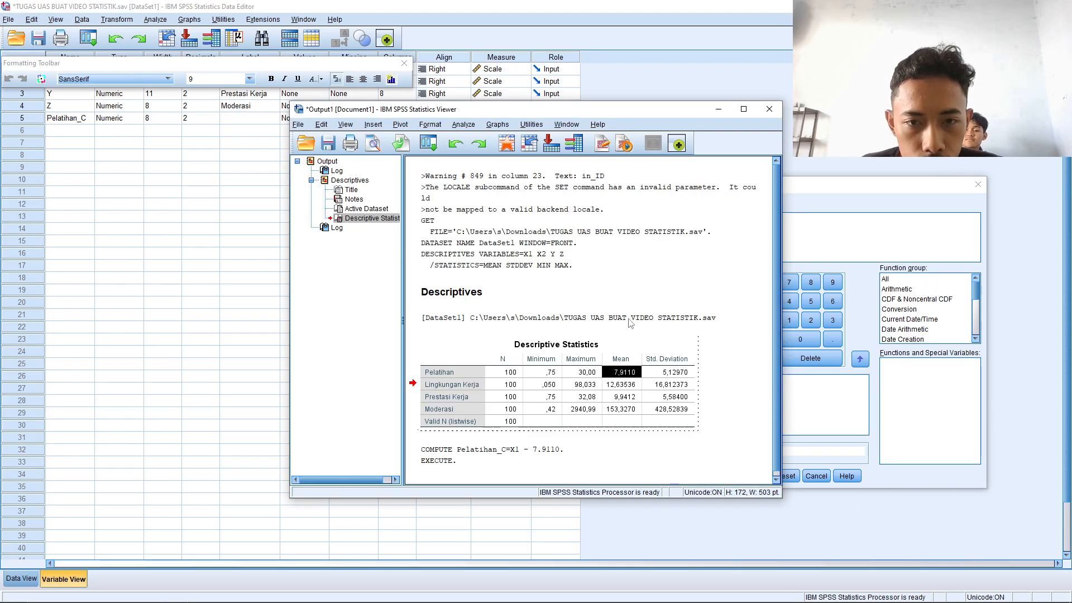
pyautogui.click(623, 385)
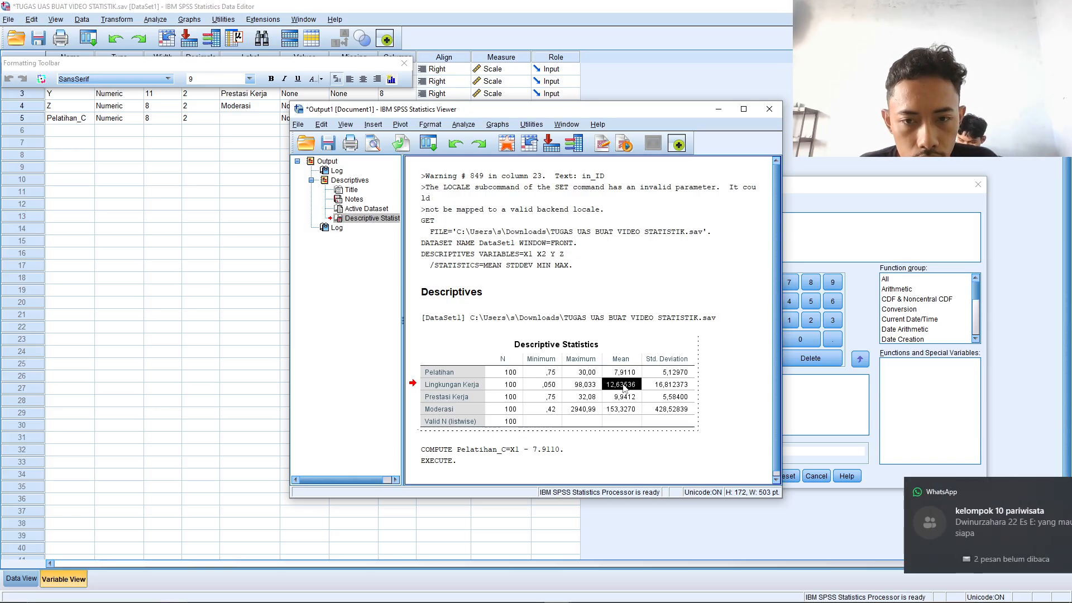
pyautogui.click(791, 397)
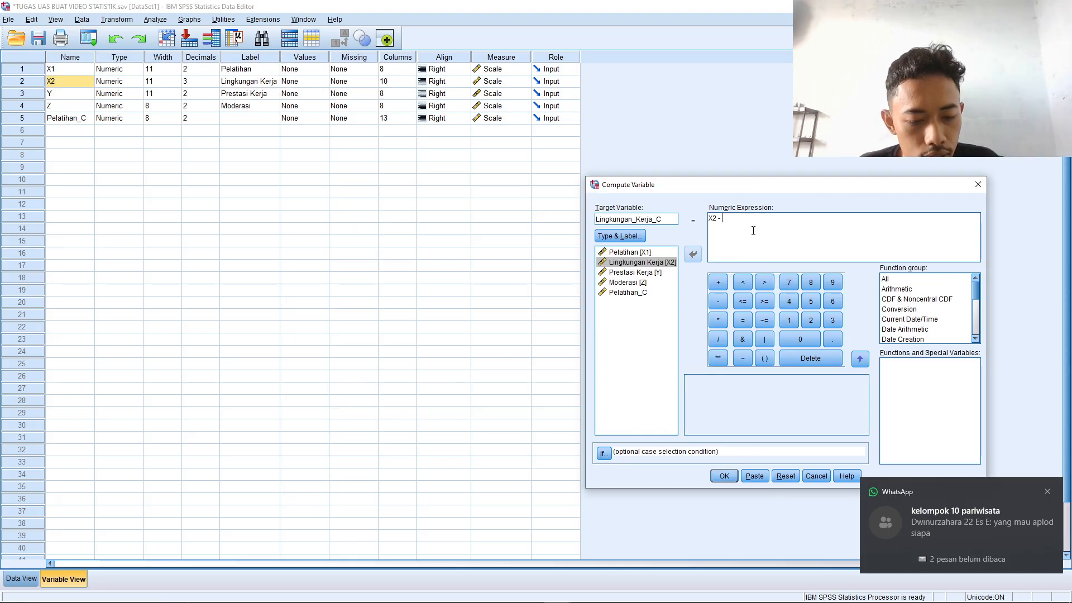
pyautogui.press('Return')
pyautogui.click(774, 220)
pyautogui.write('12,63536')
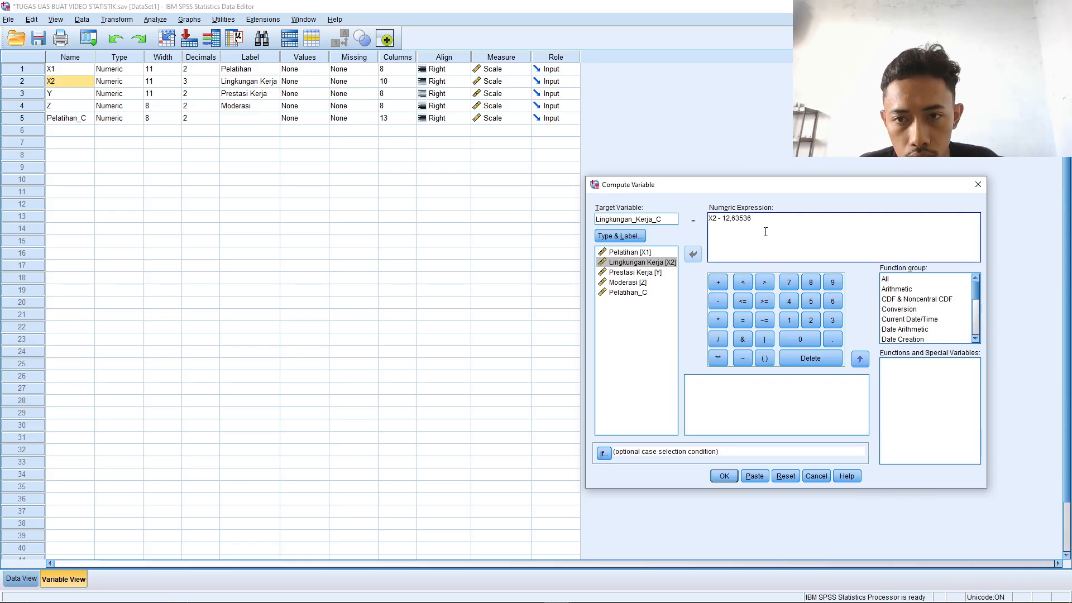
# Correct the decimal separator so the expression reads X2 - 12.63536, and run the Lingkungan_Kerja_C computation.
pyautogui.click(725, 476)
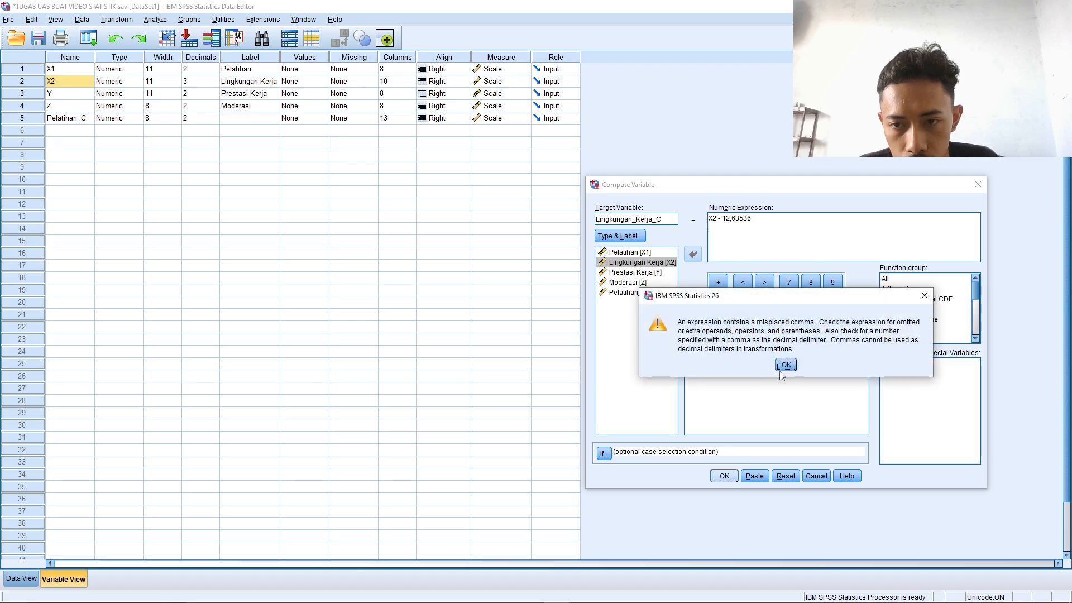
pyautogui.click(786, 367)
pyautogui.click(732, 221)
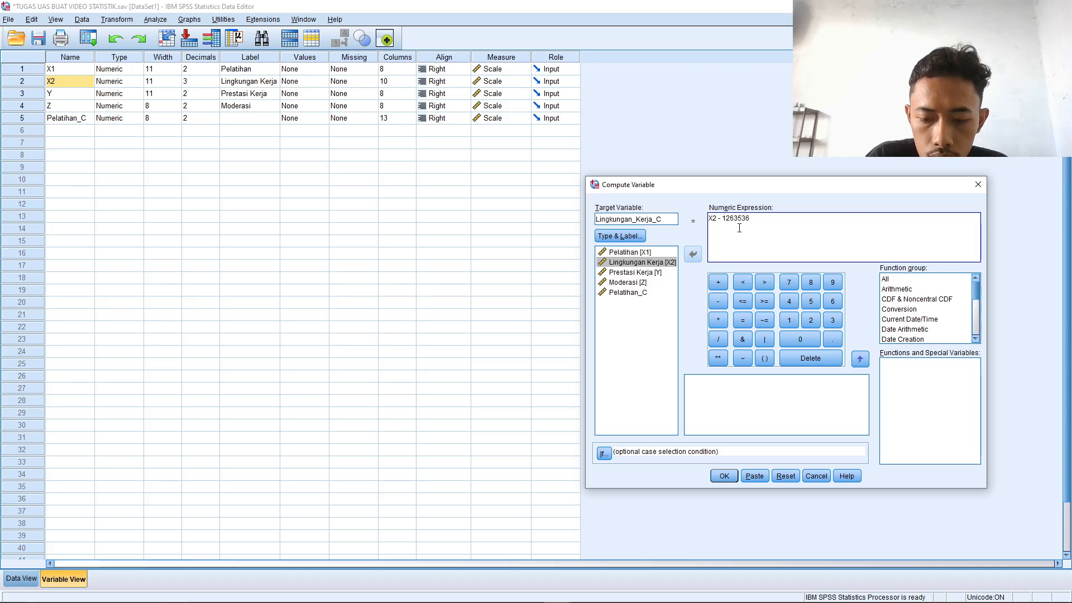
pyautogui.click(724, 476)
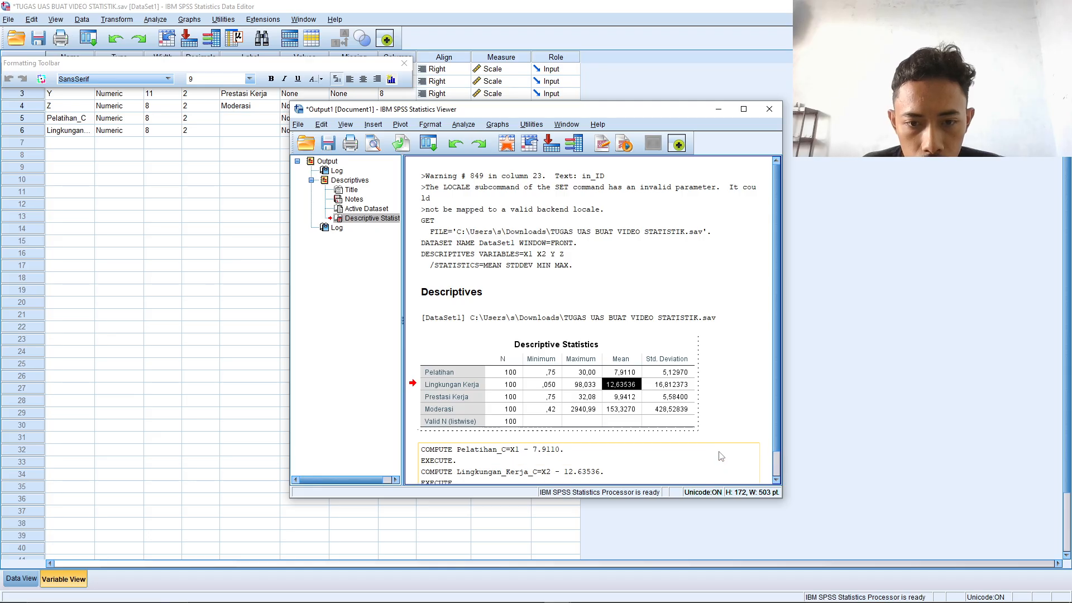
# Start another Compute Variable operation in the Data Editor with Moderasi_C as the target variable.
pyautogui.click(168, 195)
pyautogui.click(112, 106)
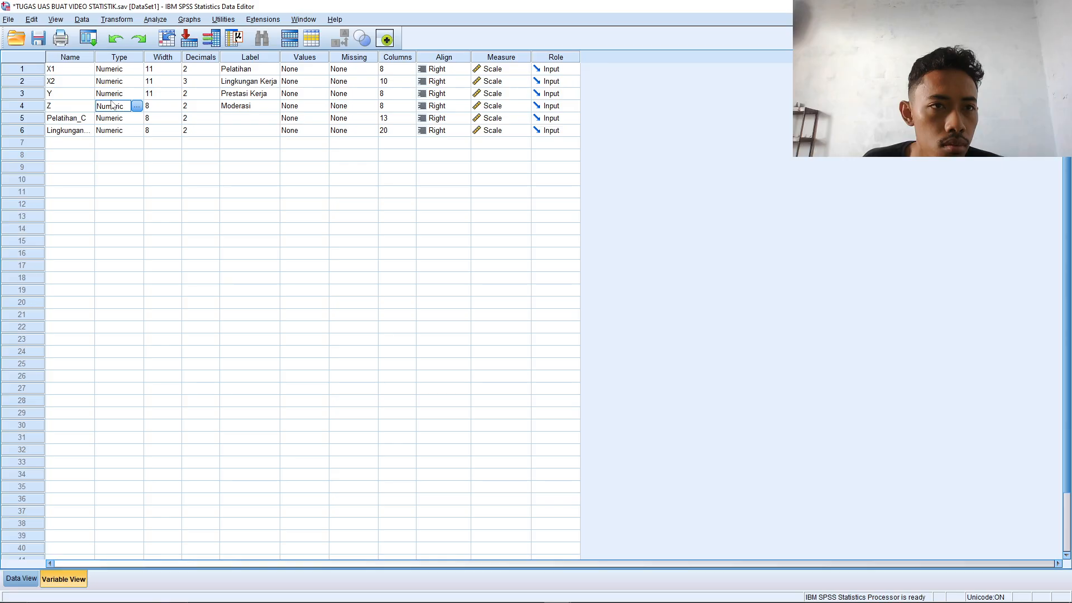
pyautogui.click(124, 20)
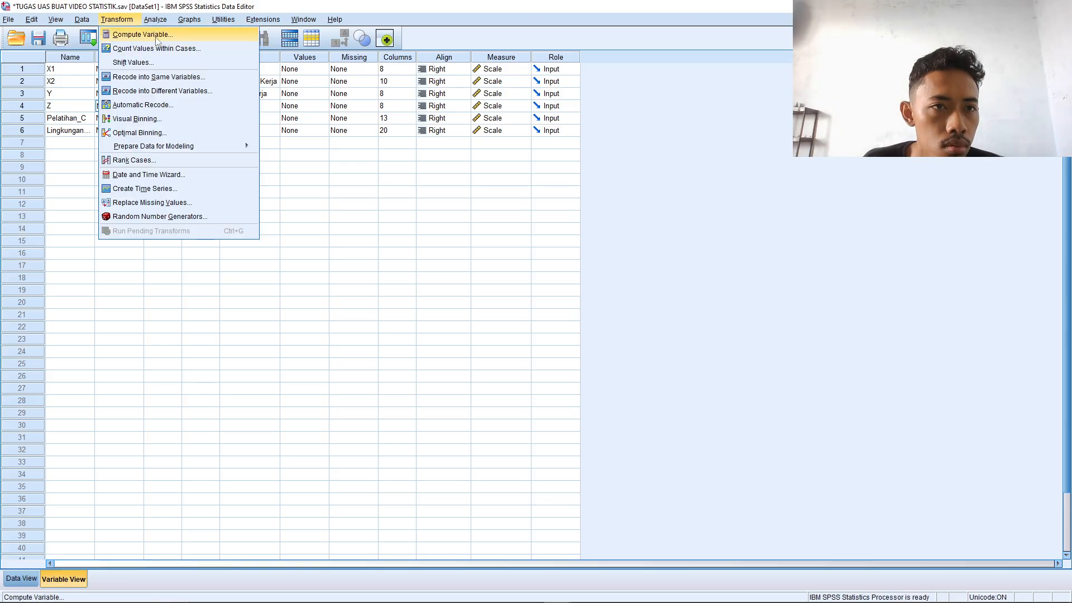
pyautogui.click(157, 35)
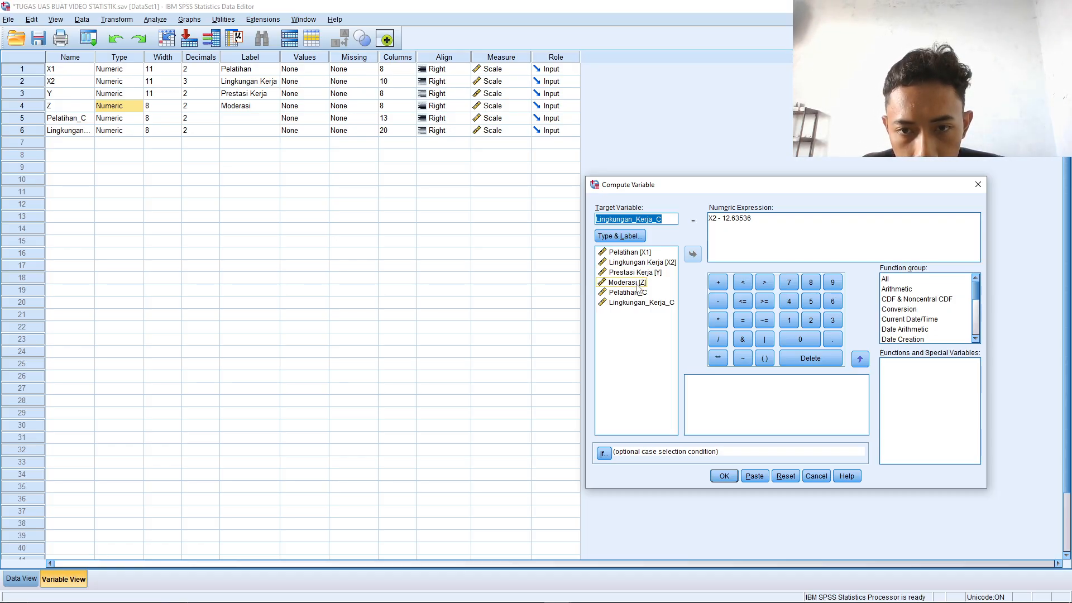
pyautogui.click(638, 284)
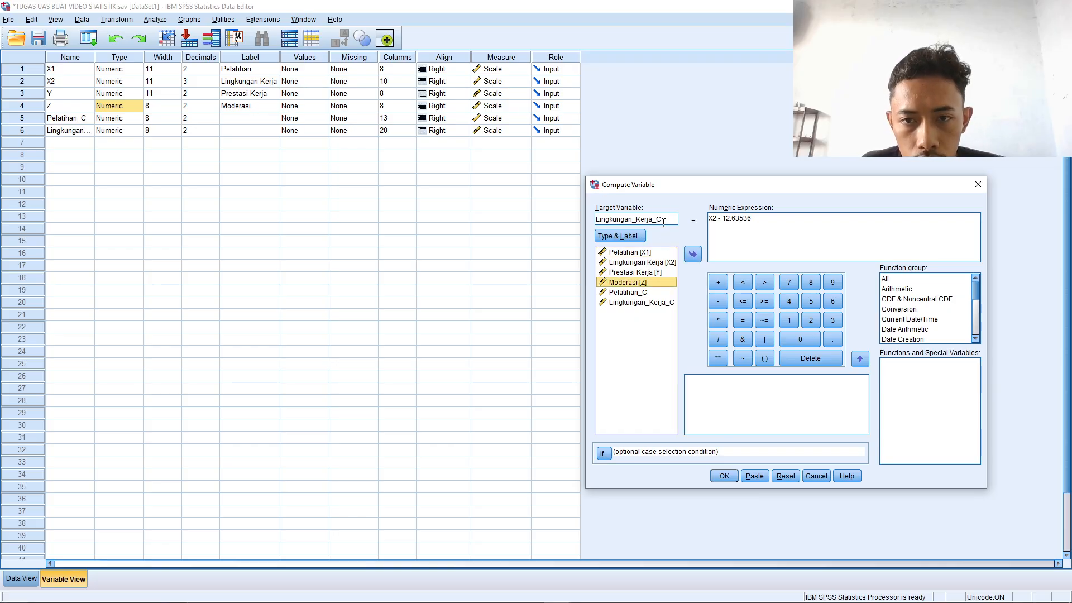
pyautogui.moveTo(652, 222); pyautogui.dragTo(587, 214)
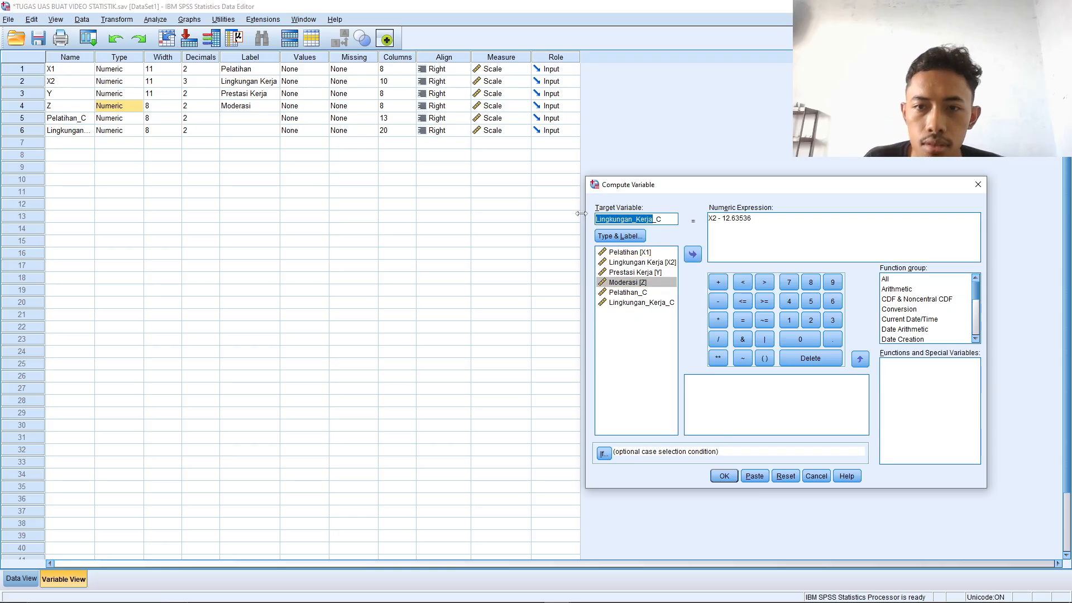
pyautogui.write('Moderasi')
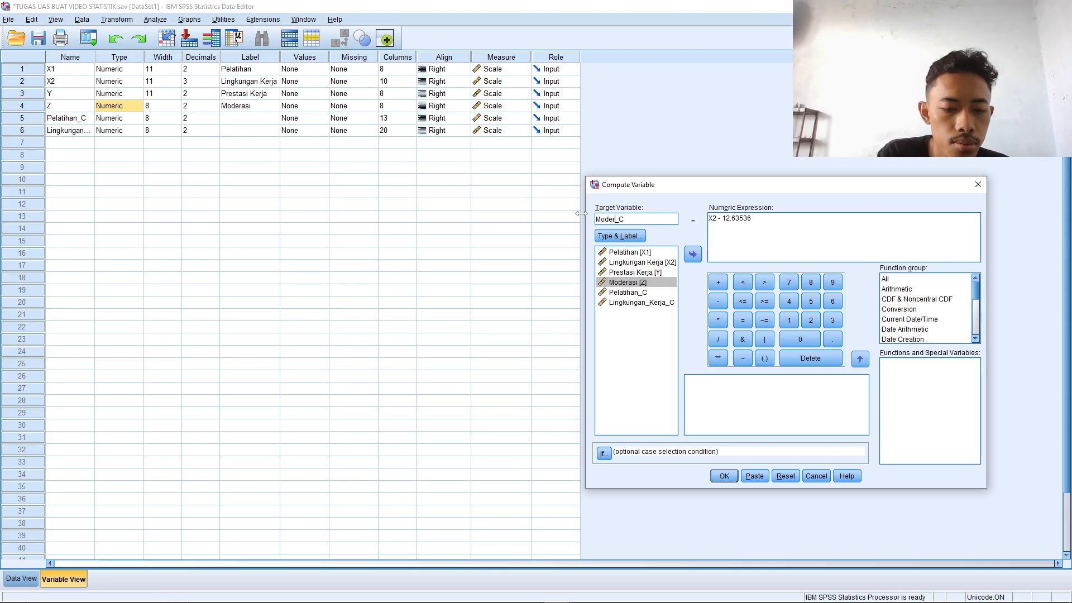
# Clear the old numeric expression and begin a new one with Moderasi [Z].
pyautogui.moveTo(752, 220); pyautogui.dragTo(695, 227)
pyautogui.press('BackSpace')
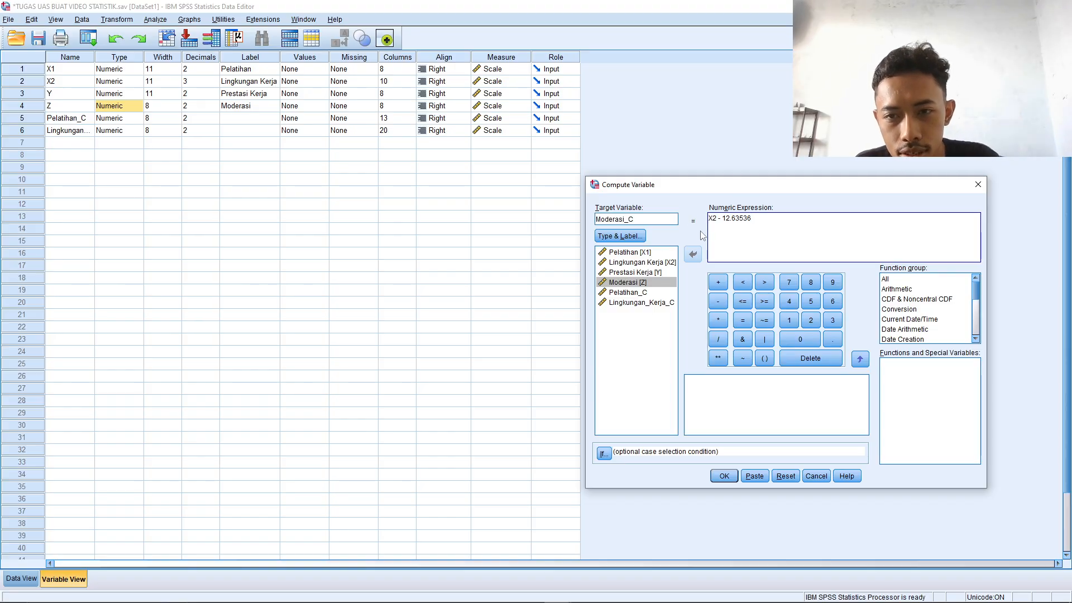
pyautogui.hotkey('ctrl', 'a')
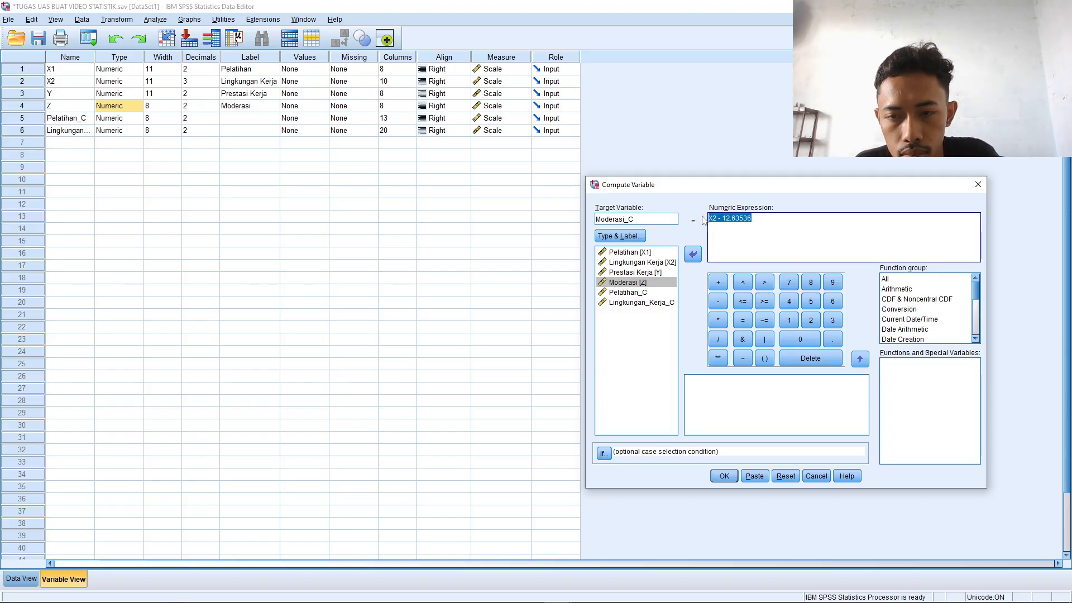
pyautogui.press('BackSpace')
pyautogui.click(649, 281)
pyautogui.click(694, 254)
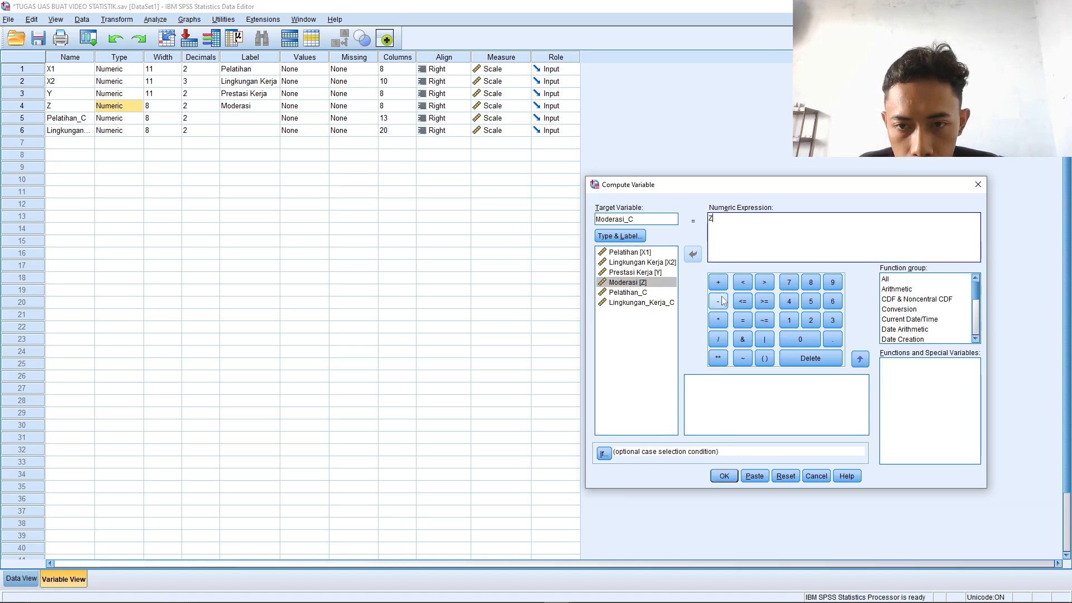
# Complete the expression as Z - 153,3270, copying Moderasi's mean from the Descriptive Statistics table, and try to run it.
pyautogui.hotkey('alt', 'Tab')
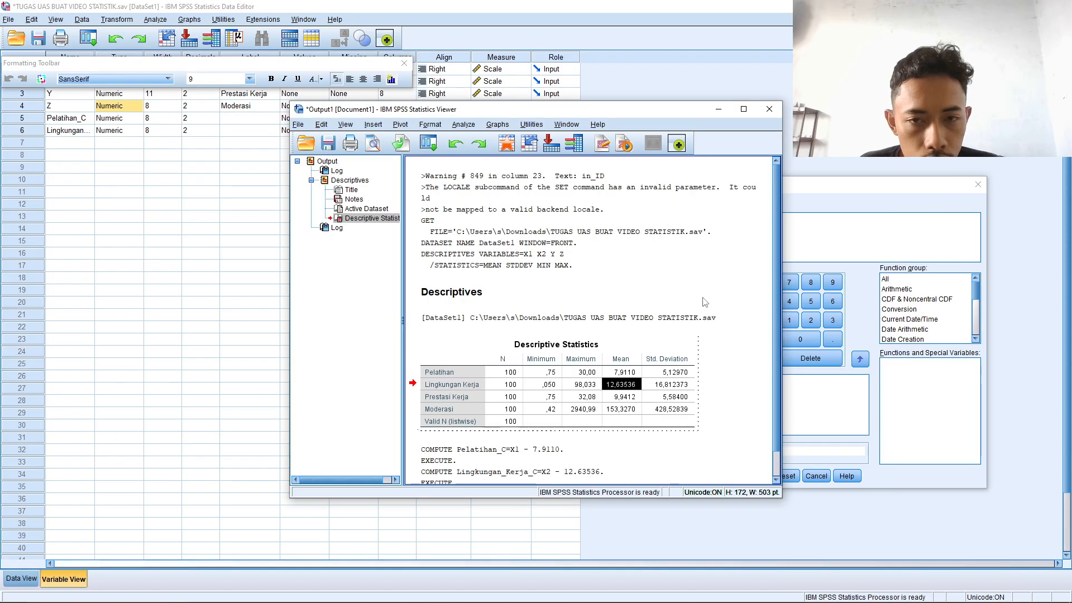
pyautogui.click(621, 410)
pyautogui.hotkey('ctrl', 'c')
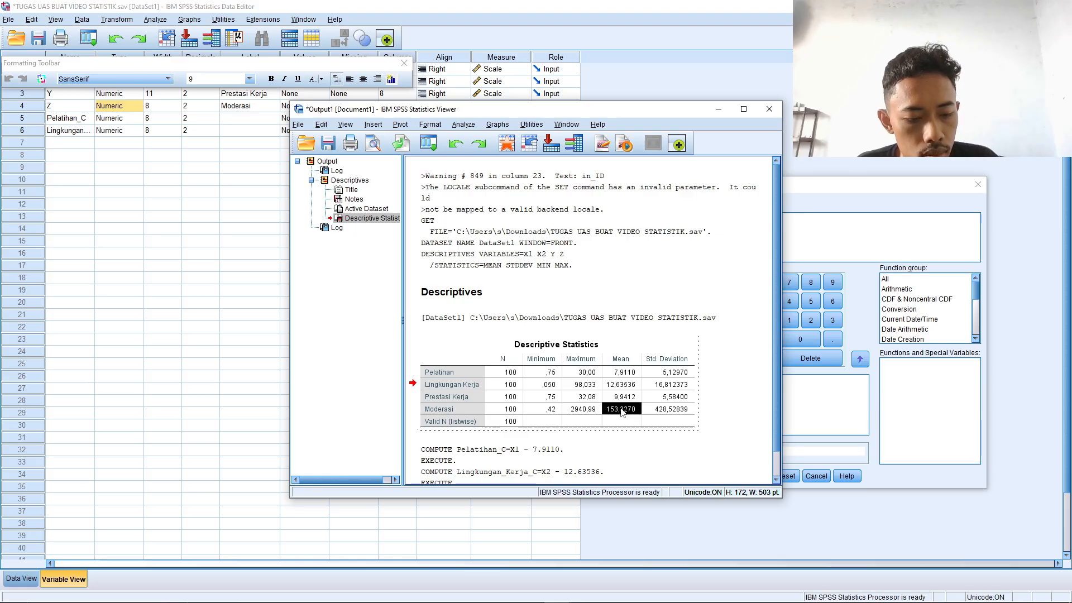
pyautogui.hotkey('alt', 'Tab')
pyautogui.click(713, 258)
pyautogui.hotkey('ctrl', 'v')
pyautogui.click(724, 476)
pyautogui.press('Return')
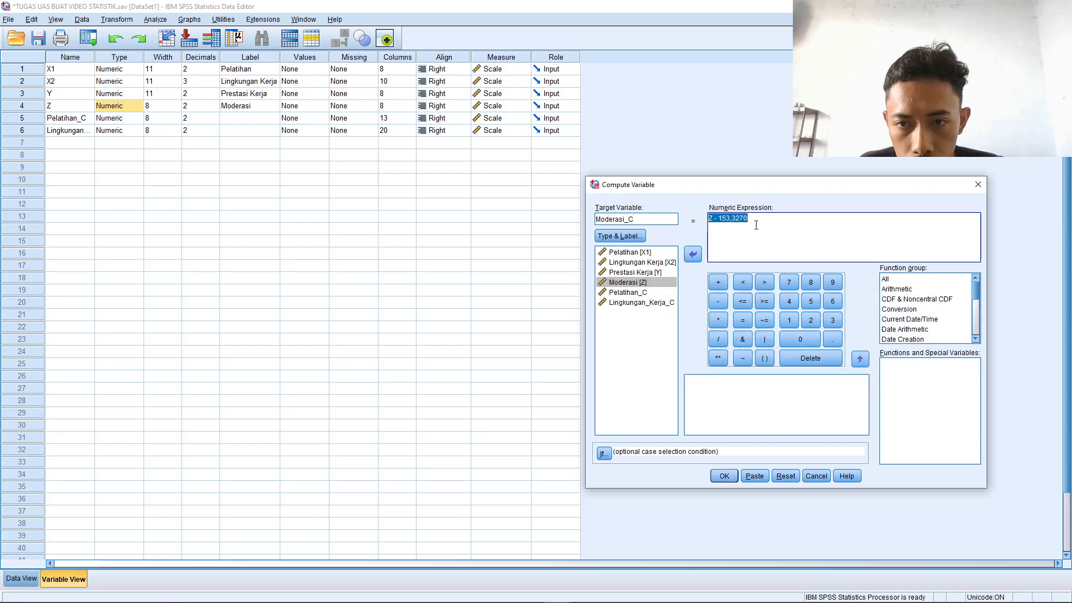
# Correct the decimal separator so the expression reads Z - 153.3270, and run the Moderasi_C computation.
pyautogui.click(732, 218)
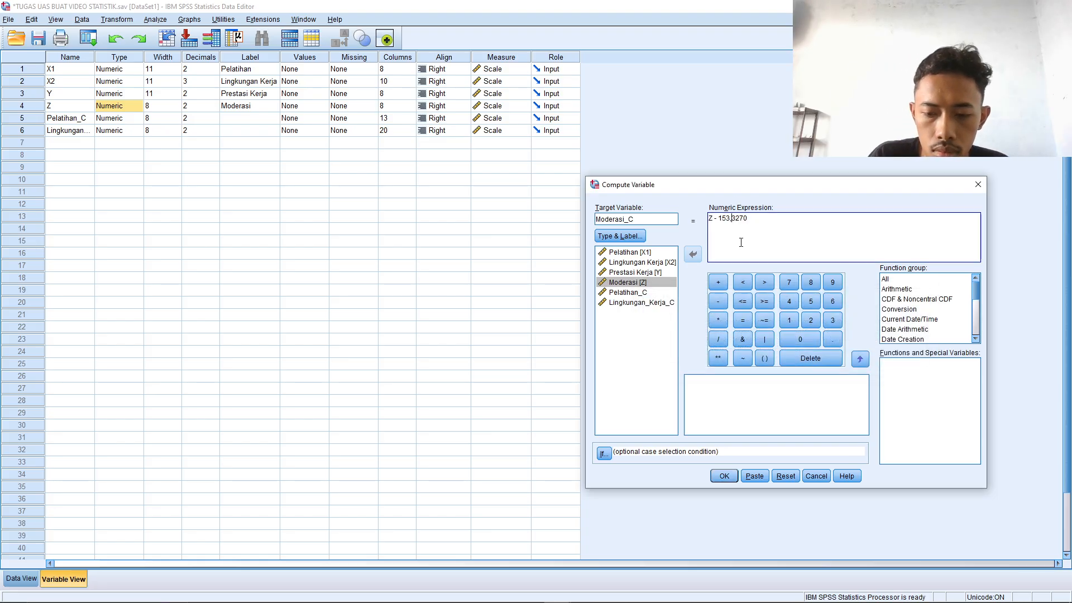
pyautogui.press('BackSpace')
pyautogui.write('.')
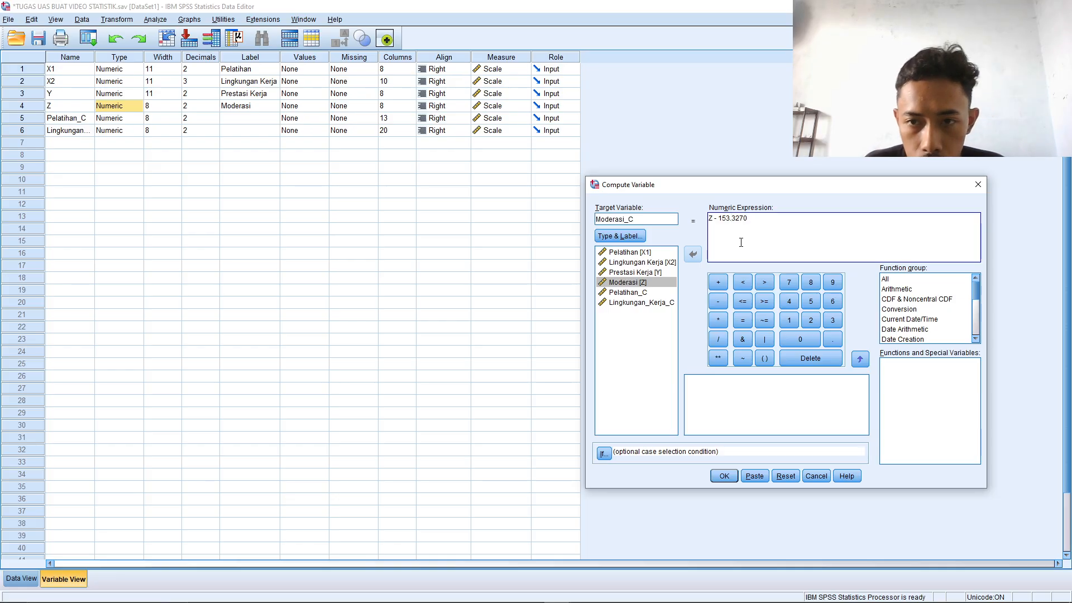
pyautogui.click(724, 476)
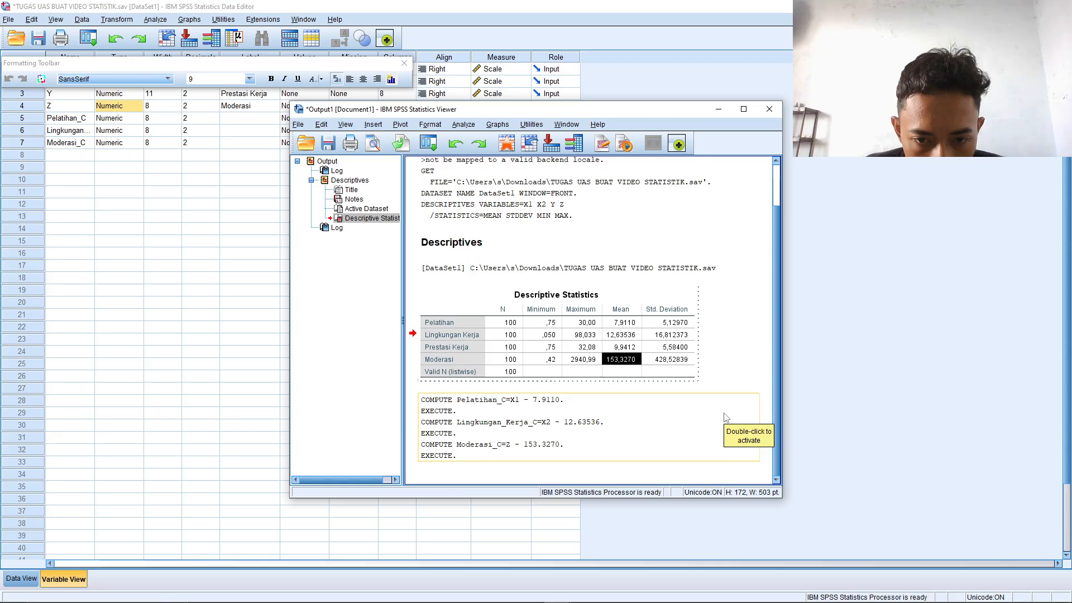
# Start a Compute Variable operation for the first interaction term, with pelatihan_Moderasi as the target variable.
pyautogui.click(87, 183)
pyautogui.click(67, 120)
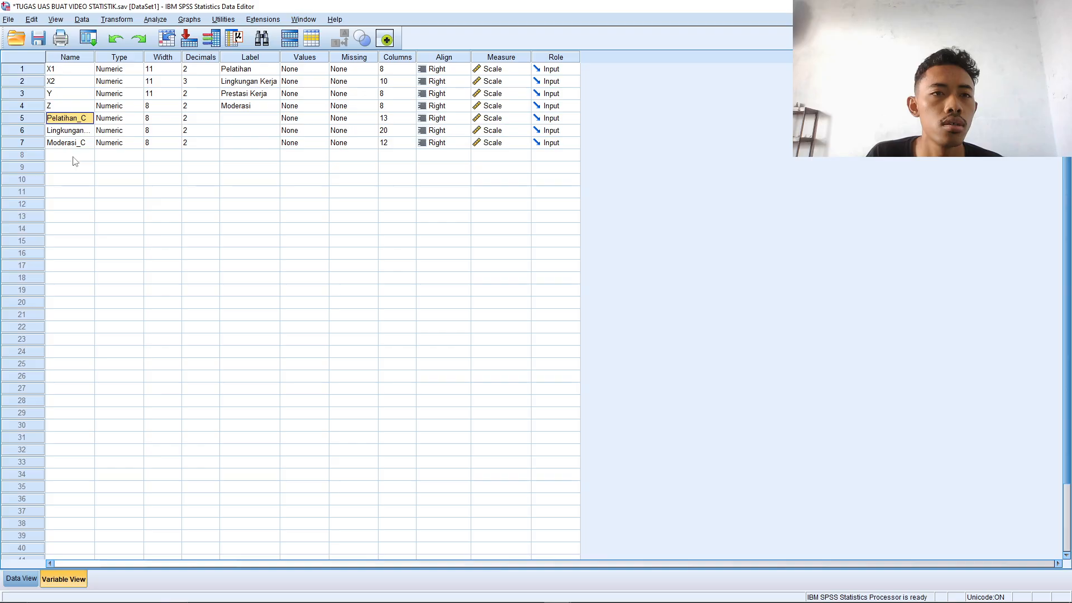
pyautogui.click(125, 20)
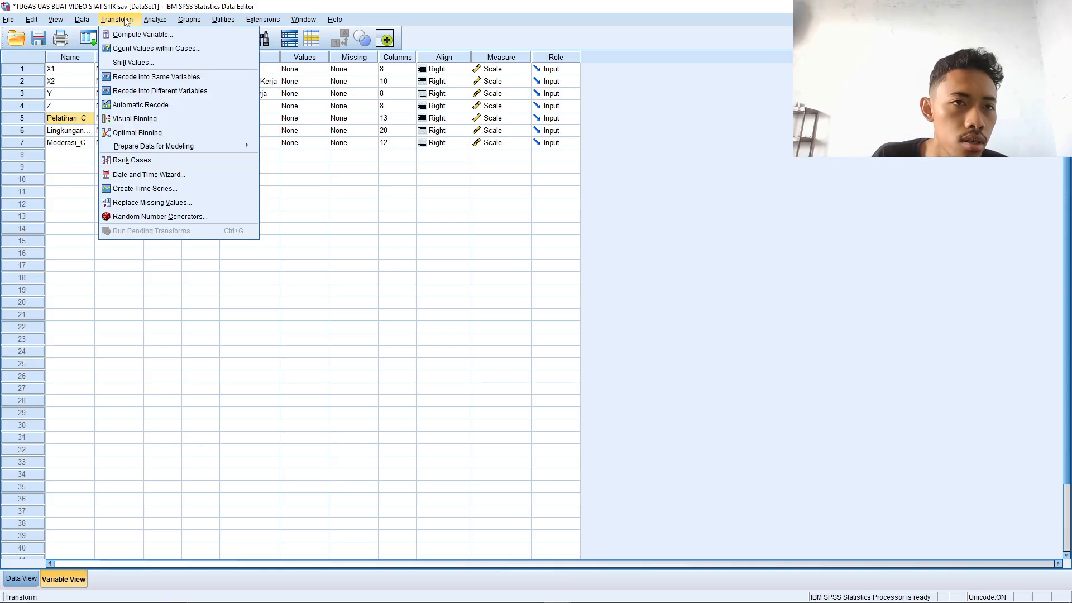
pyautogui.click(129, 33)
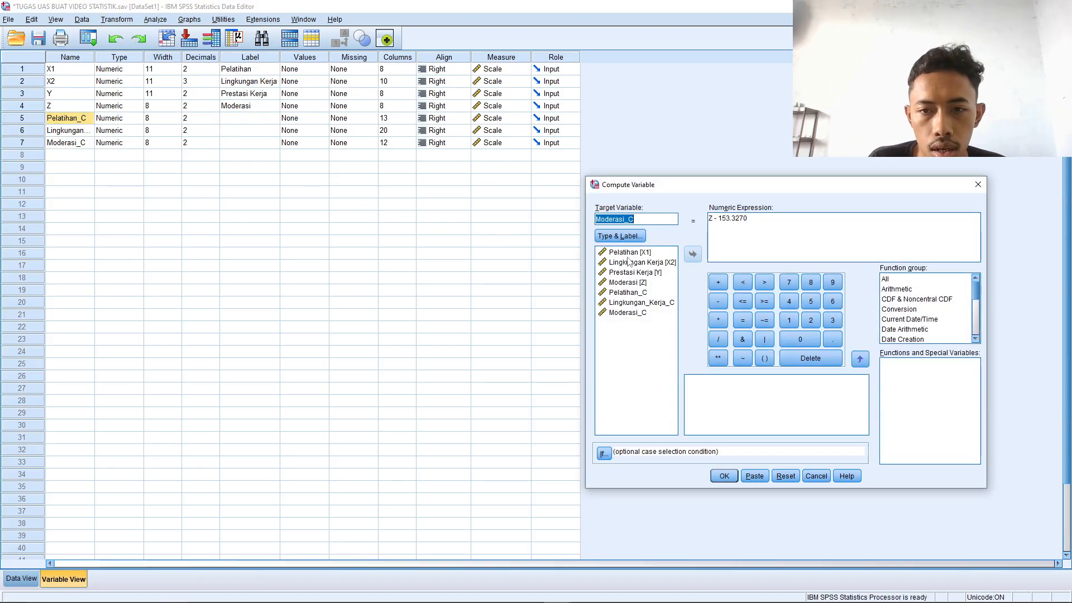
pyautogui.click(636, 296)
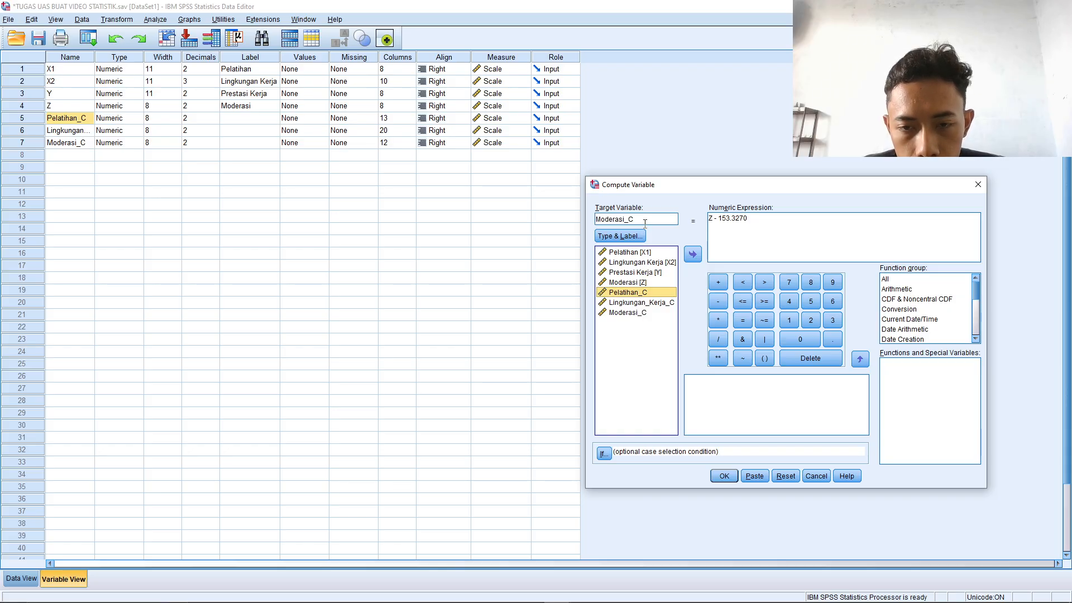
pyautogui.click(625, 219)
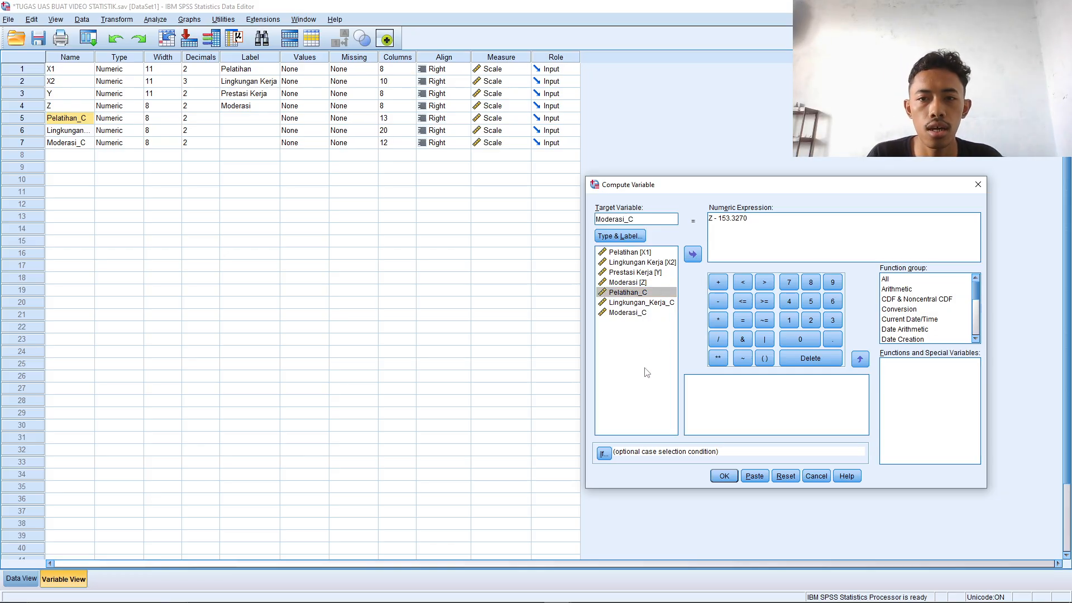
pyautogui.press('BackSpace')
pyautogui.press('BackSpace')
pyautogui.press('BackSpace')
pyautogui.press('BackSpace')
pyautogui.press('BackSpace')
pyautogui.press('BackSpace')
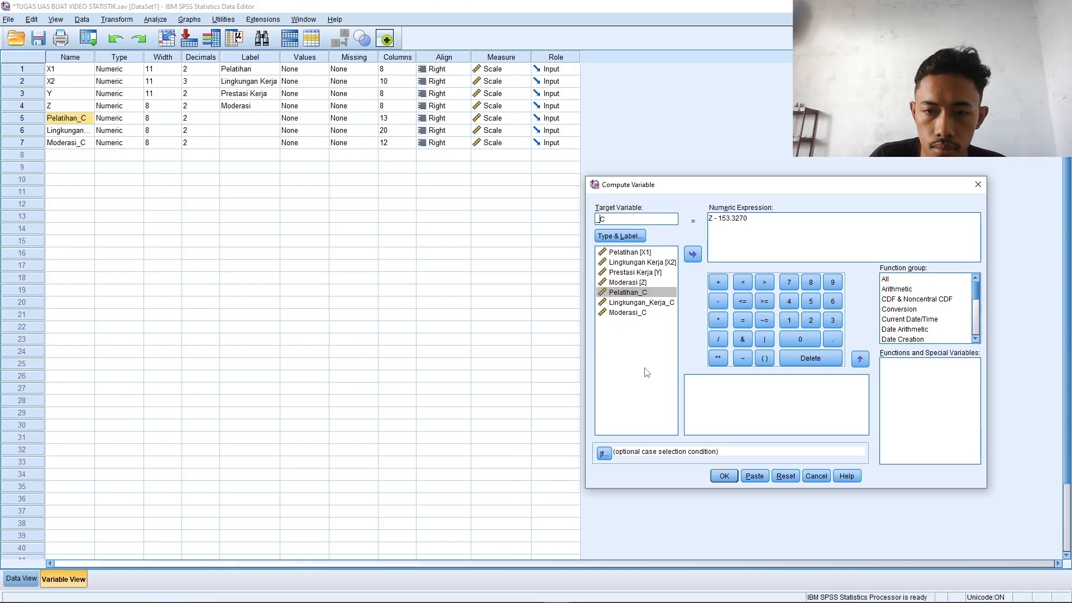
pyautogui.press('Delete')
pyautogui.press('Delete')
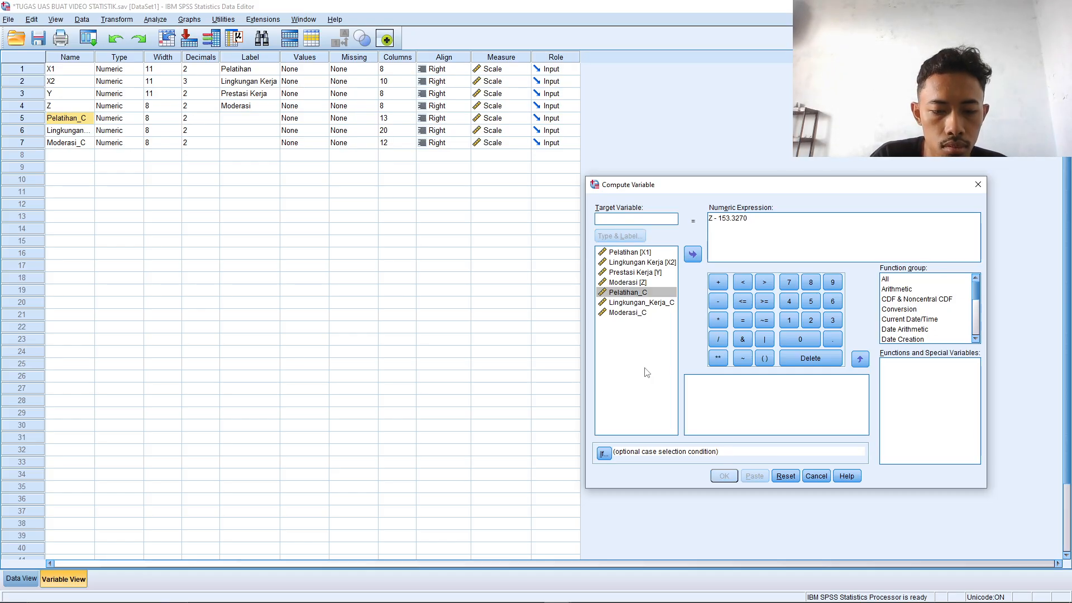
pyautogui.write('pelatihan')
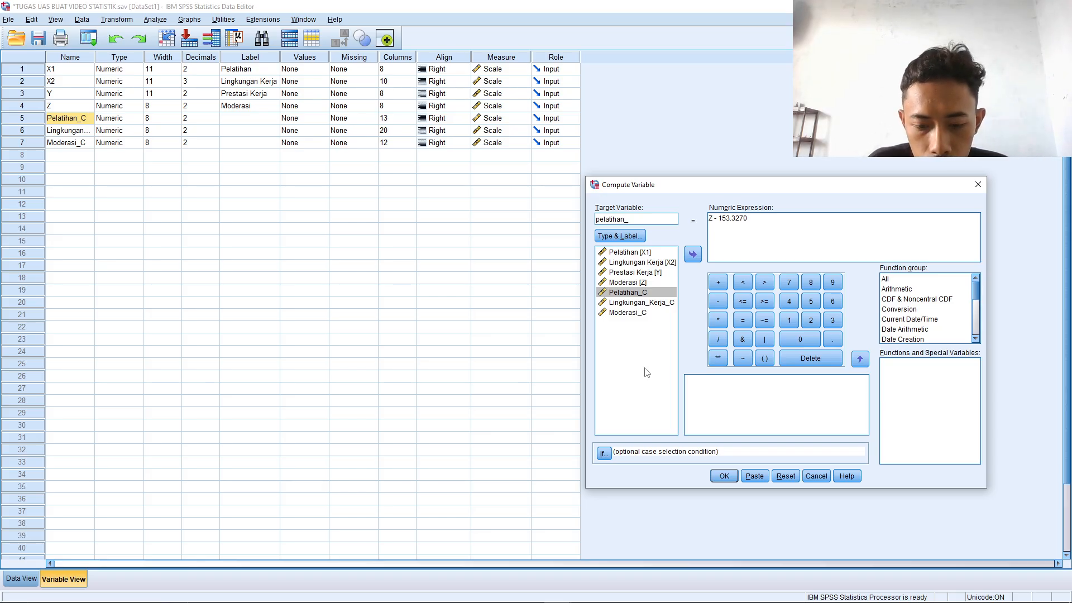
pyautogui.write('_Moderasi')
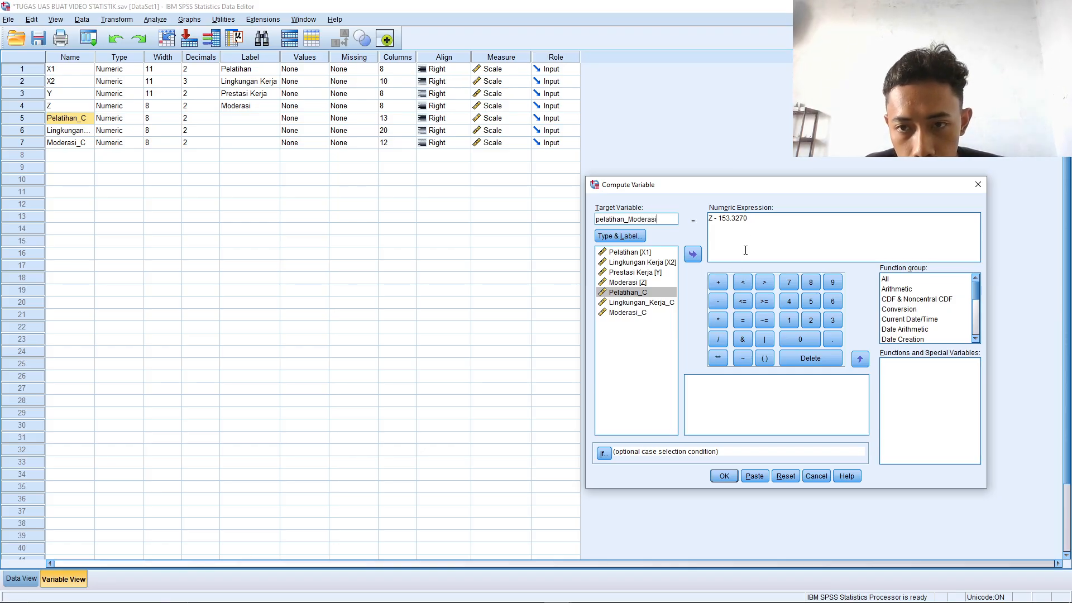
# Replace the numeric expression with Pelatihan_C * Moderasi_C and run the pelatihan_Moderasi computation.
pyautogui.moveTo(748, 219); pyautogui.dragTo(704, 223)
pyautogui.press('BackSpace')
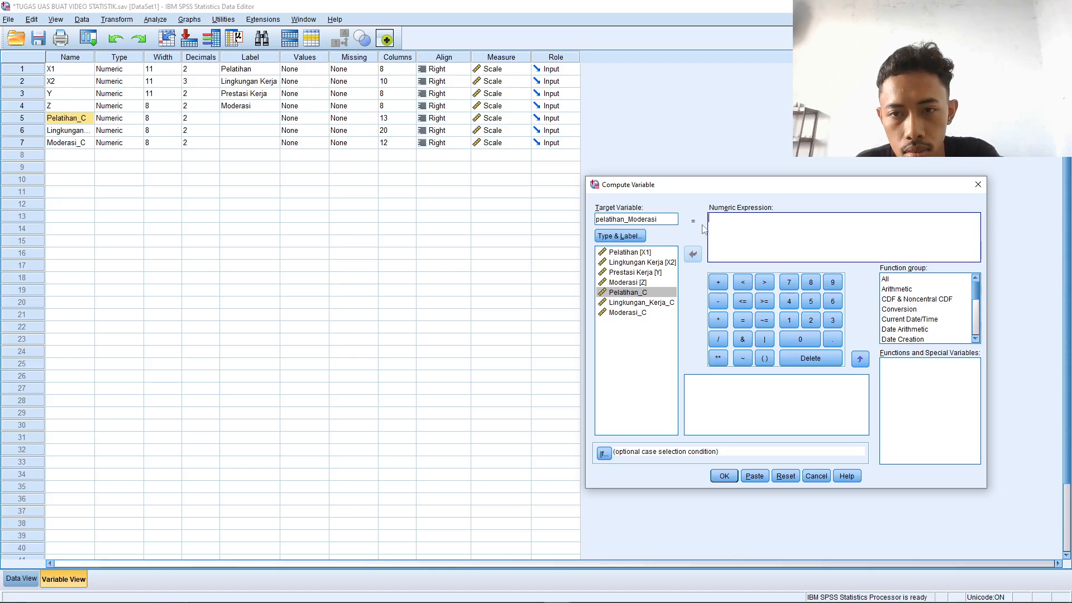
pyautogui.click(640, 294)
pyautogui.click(693, 255)
pyautogui.click(647, 313)
pyautogui.click(693, 254)
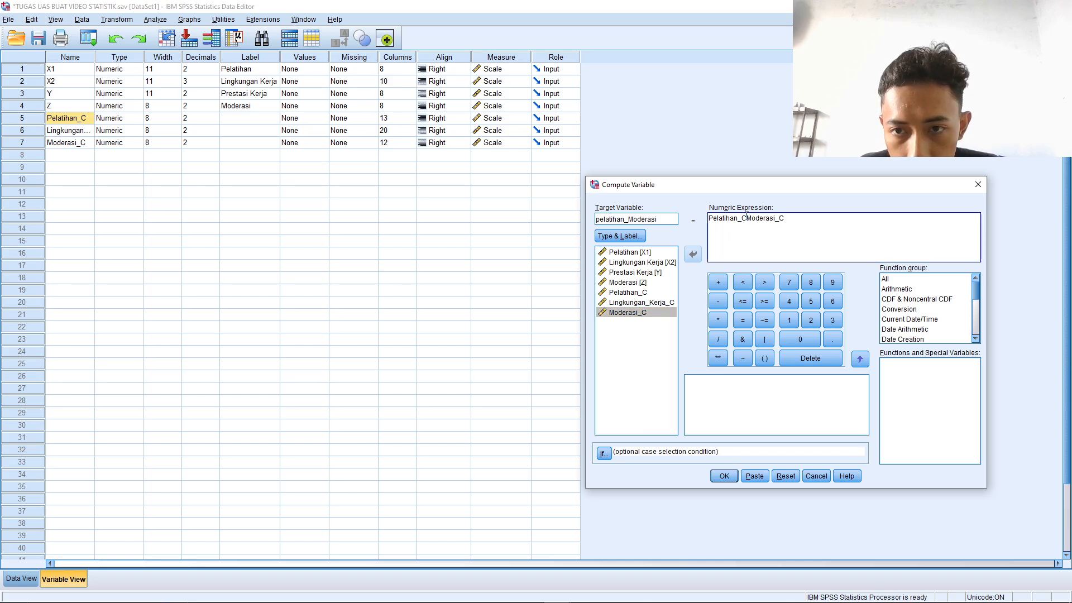
pyautogui.click(718, 320)
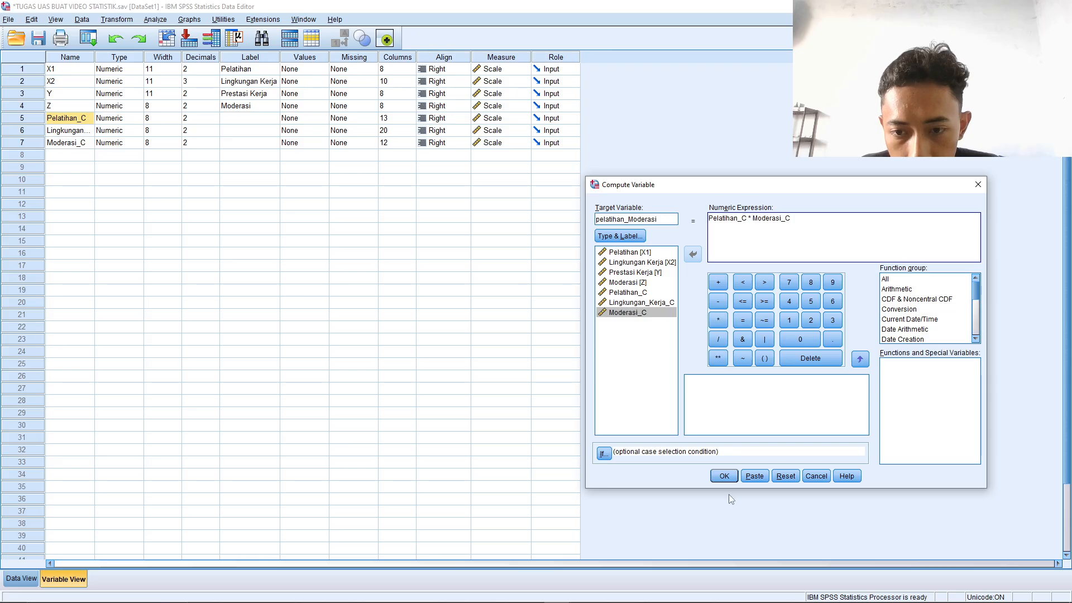
pyautogui.click(724, 476)
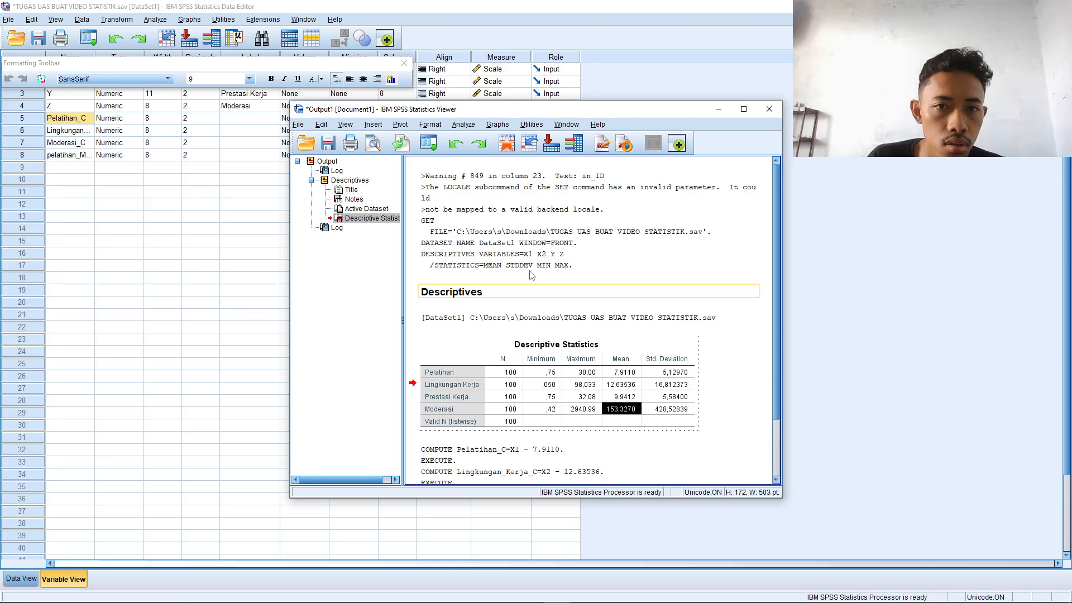
# Start a Compute Variable operation for the second interaction term, with LingkunganKerja_Moderasi as the target variable.
pyautogui.click(139, 269)
pyautogui.click(69, 129)
pyautogui.click(664, 214)
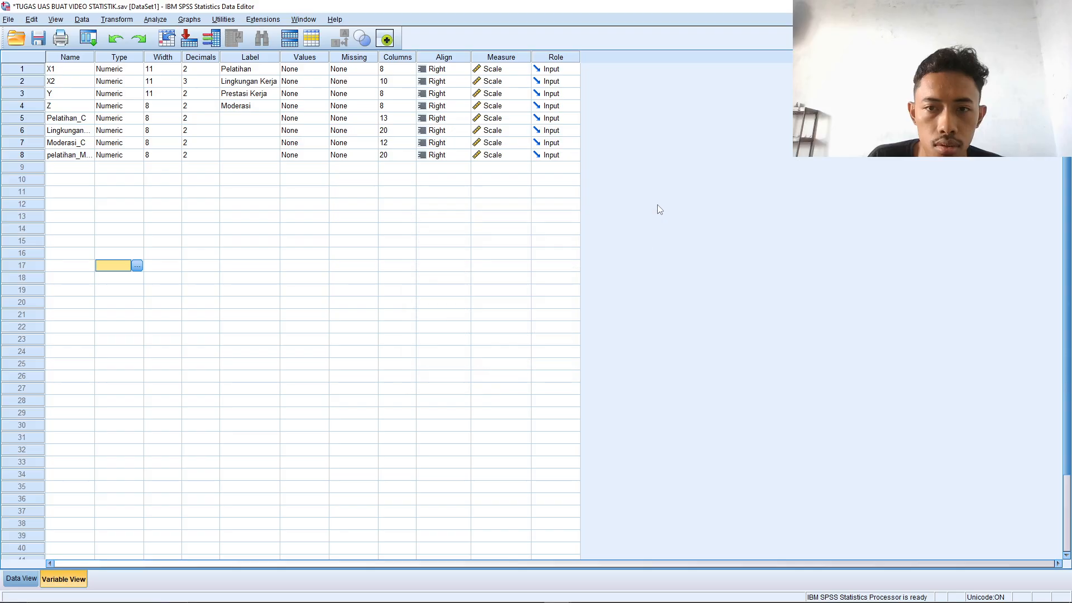
pyautogui.click(116, 21)
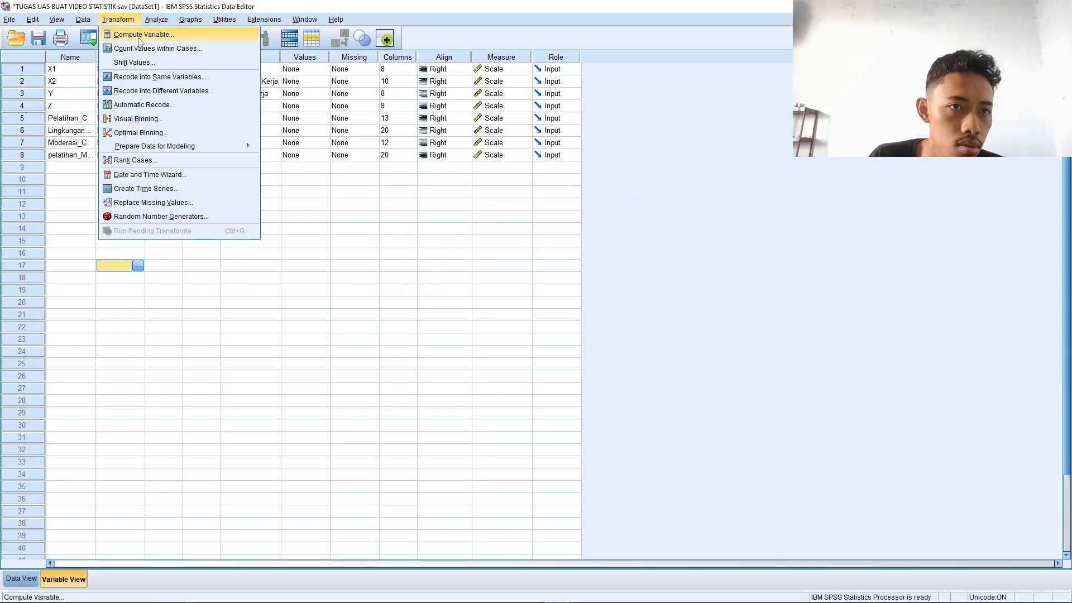
pyautogui.click(138, 36)
pyautogui.click(607, 222)
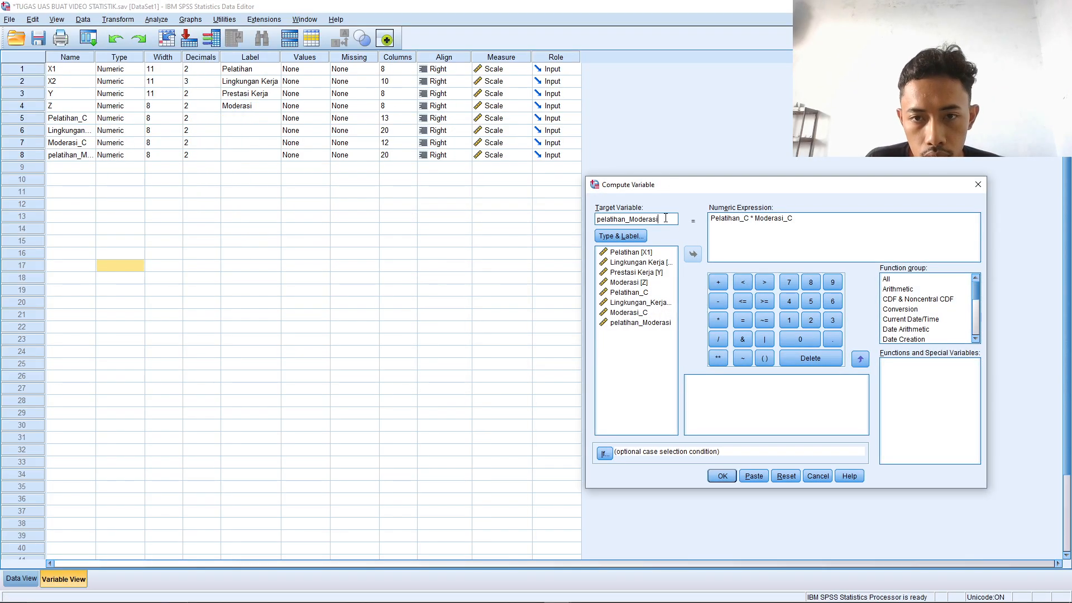
pyautogui.moveTo(626, 219); pyautogui.dragTo(588, 221)
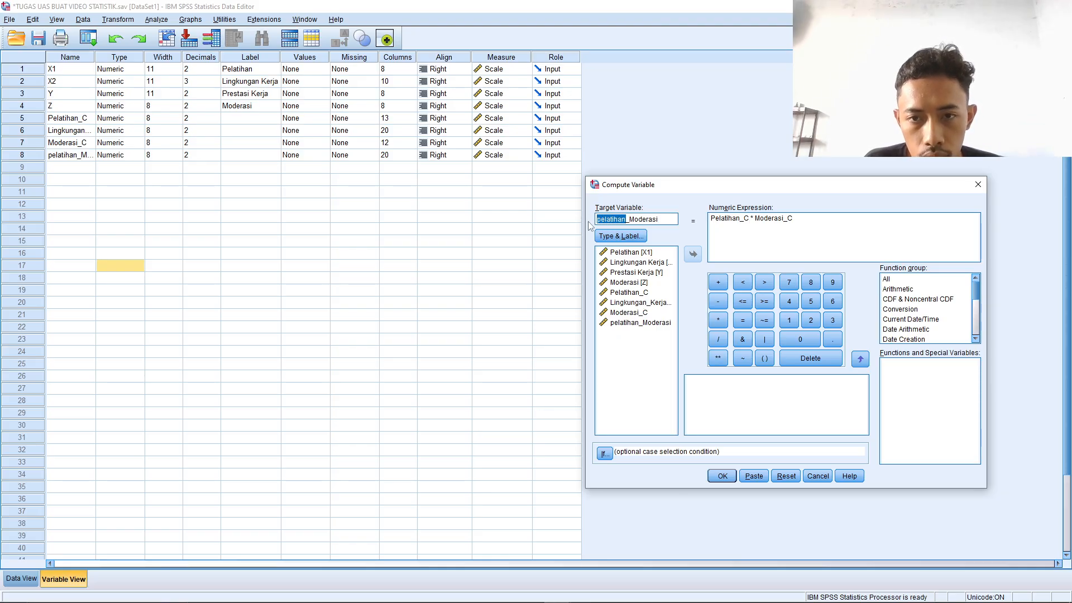
pyautogui.write('lingkun')
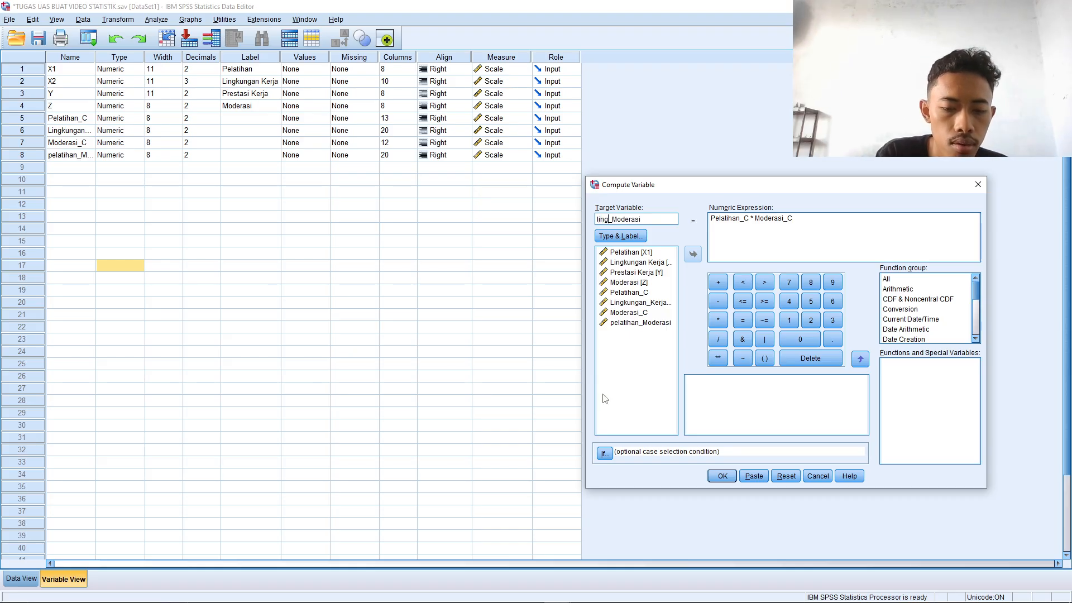
pyautogui.write('f')
pyautogui.press('BackSpace')
pyautogui.write('ganKerja')
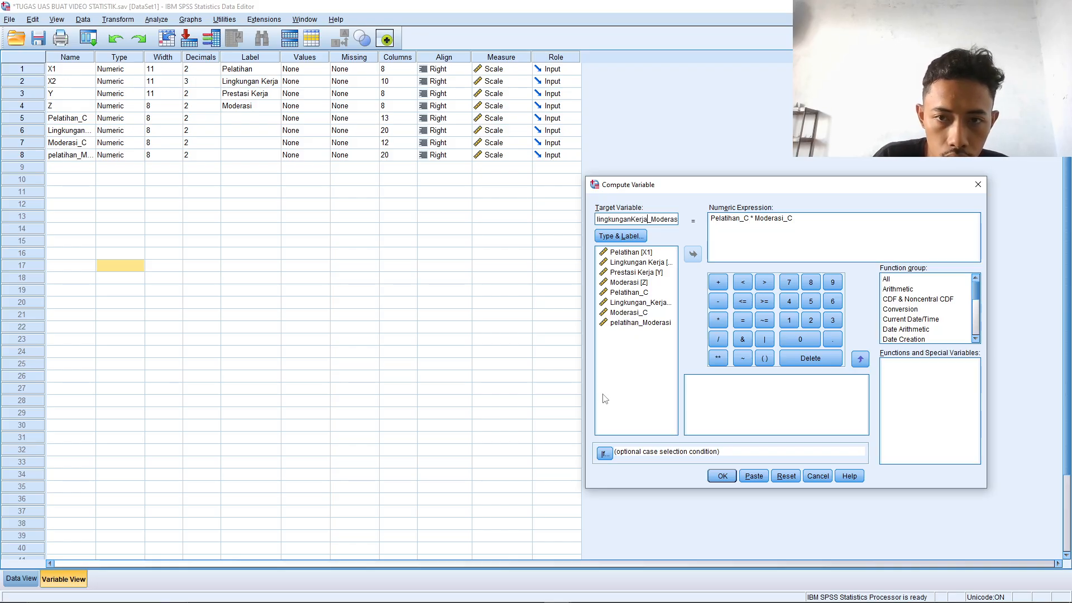
pyautogui.press('BackSpace')
pyautogui.write('L')
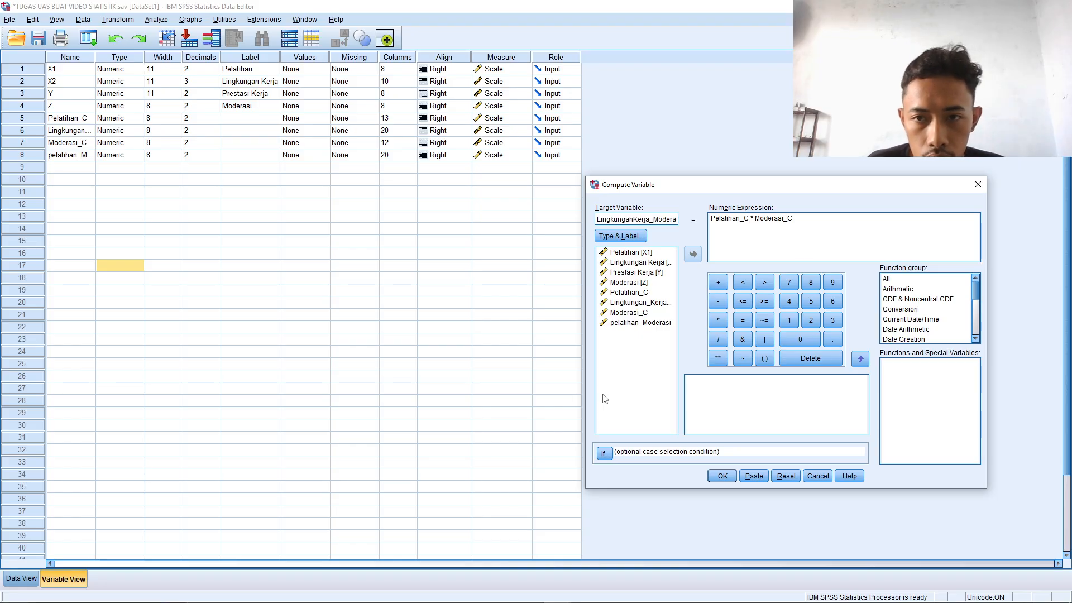
# Replace the numeric expression with Lingkungan_Kerja_C * Moderasi_C and run the LingkunganKerja_Moderasi computation.
pyautogui.moveTo(802, 217); pyautogui.dragTo(708, 216)
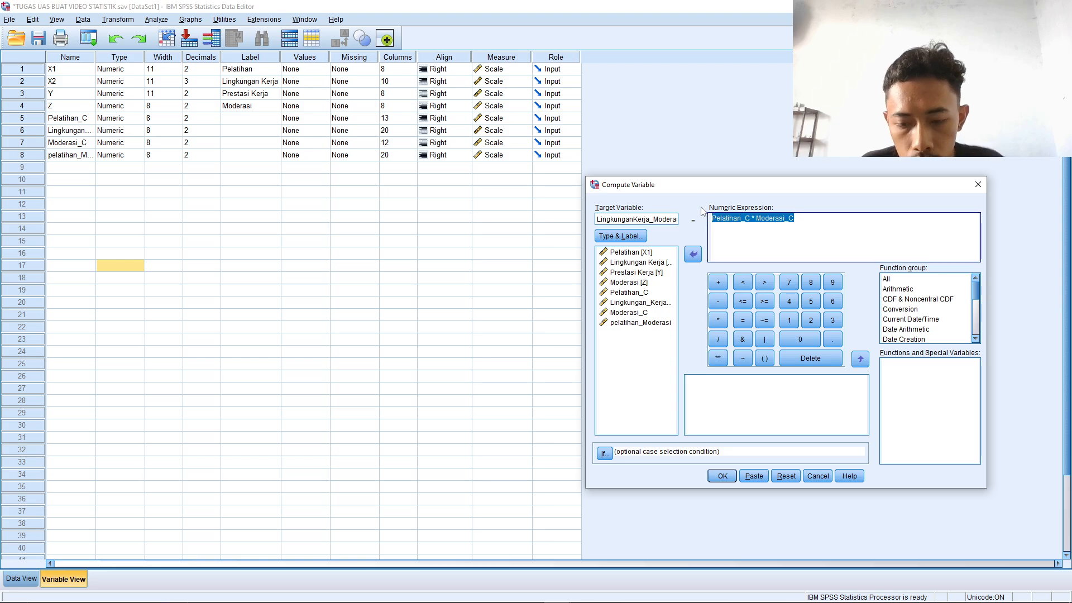
pyautogui.press('BackSpace')
pyautogui.click(640, 304)
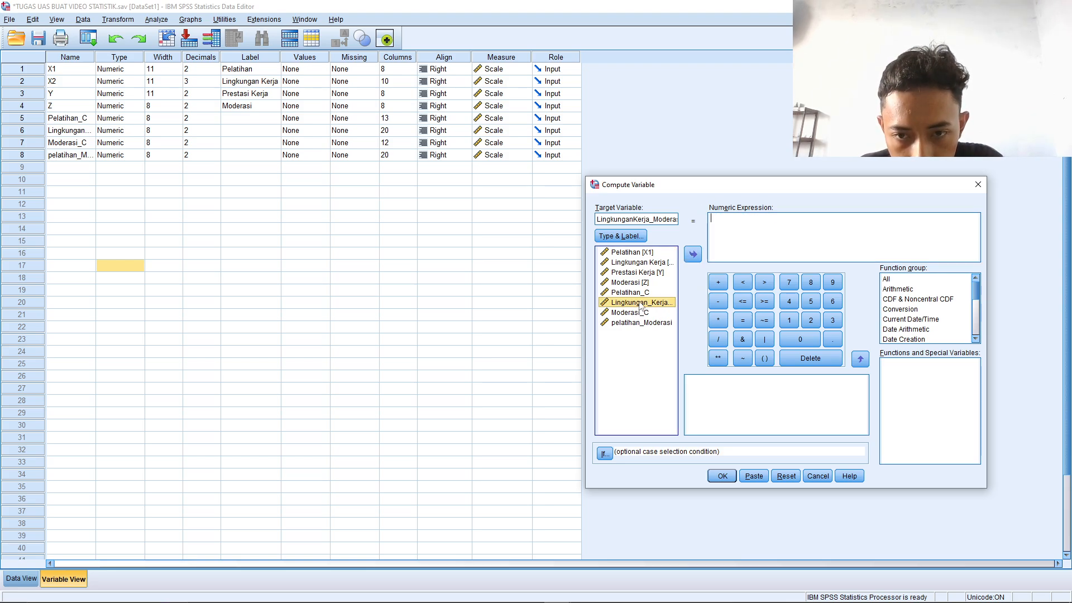
pyautogui.click(694, 256)
pyautogui.click(720, 321)
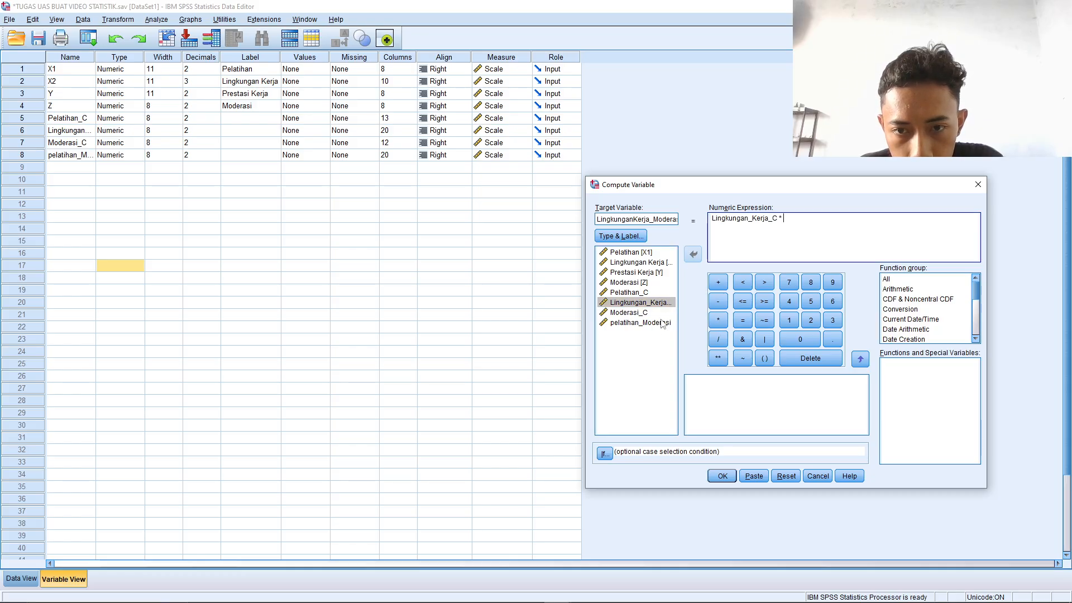
pyautogui.click(693, 255)
pyautogui.click(721, 477)
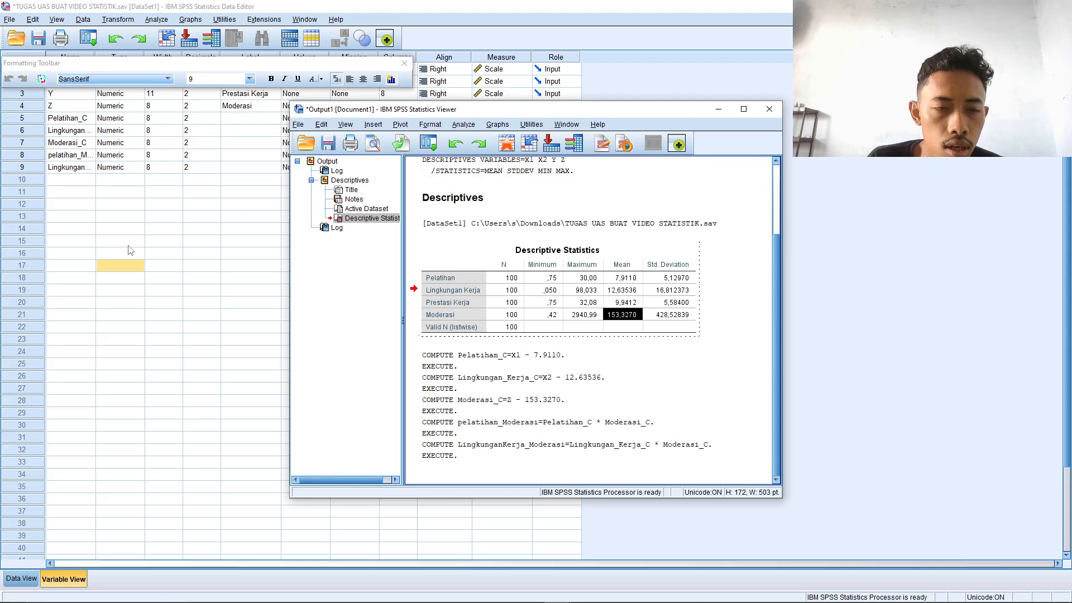
# Return to the data editor and start a Linear Regression with Prestasi Kerja [Y] as the dependent variable.
pyautogui.click(86, 189)
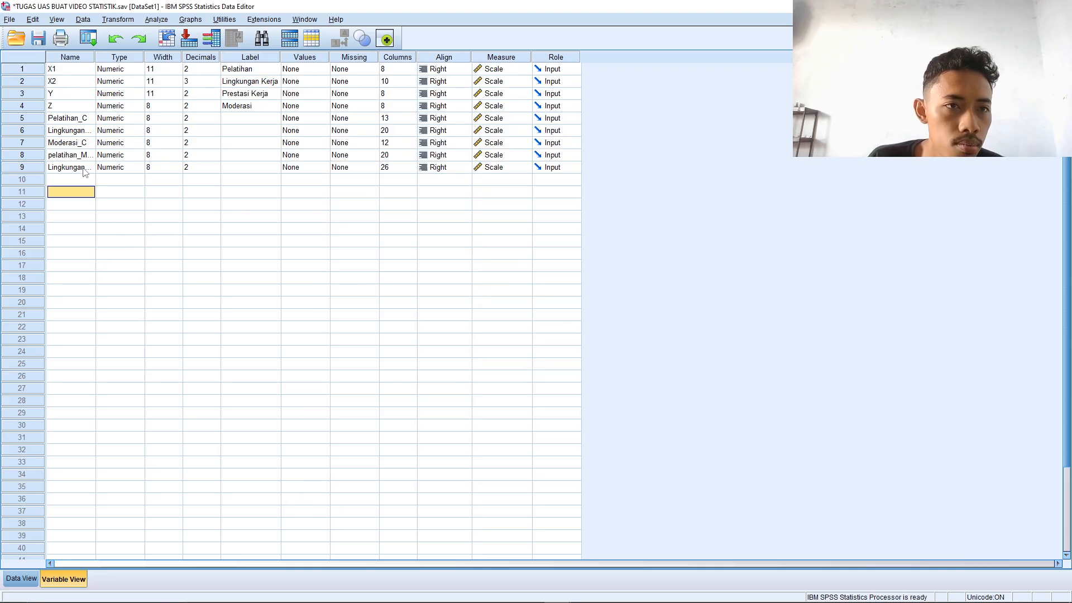
pyautogui.click(155, 22)
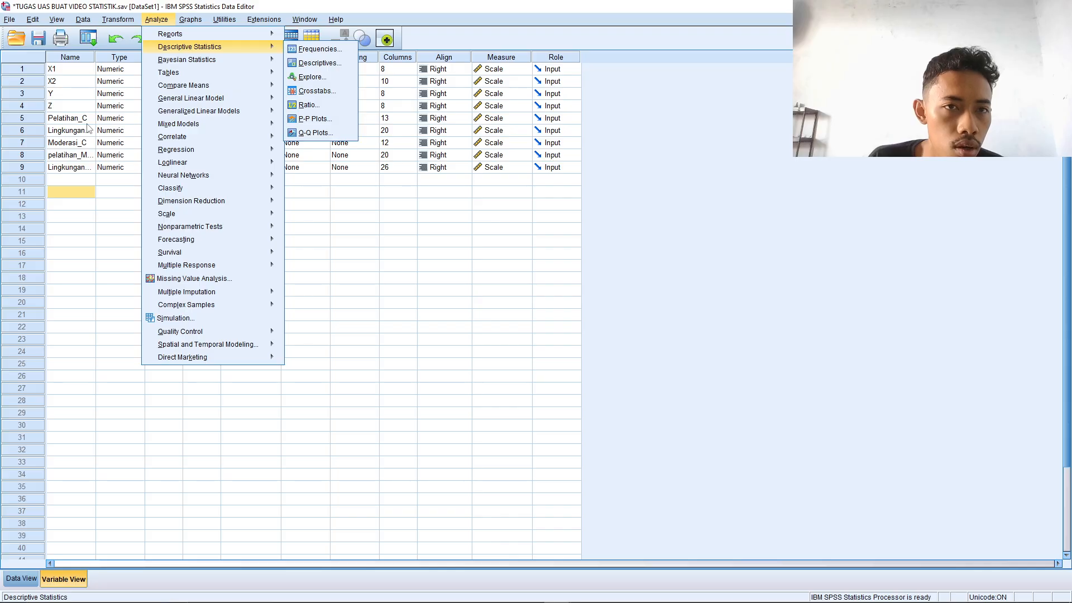
pyautogui.moveTo(191, 89)
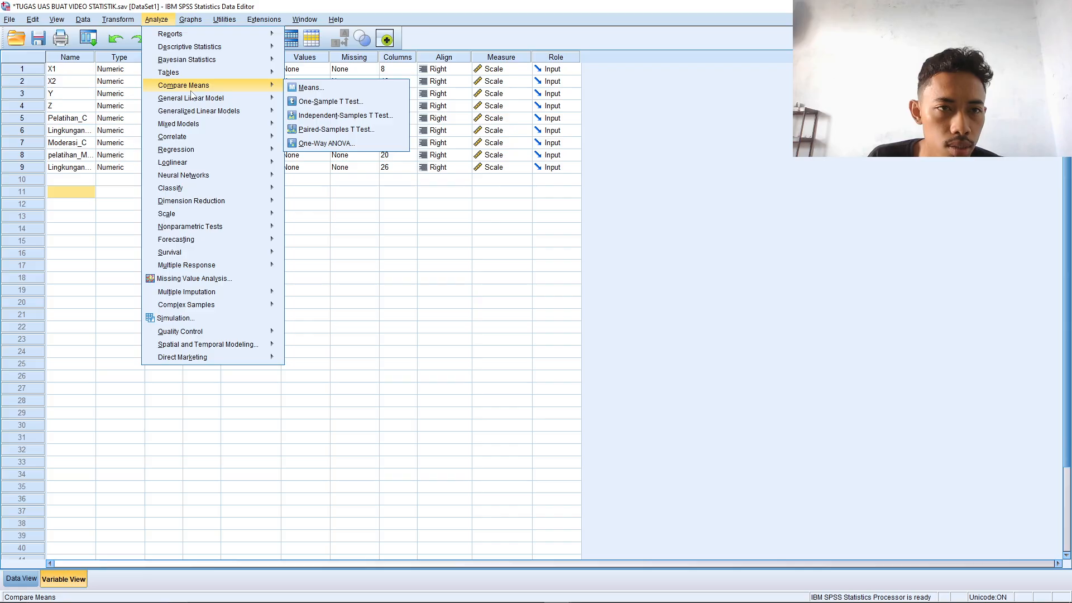
pyautogui.click(156, 20)
pyautogui.click(156, 21)
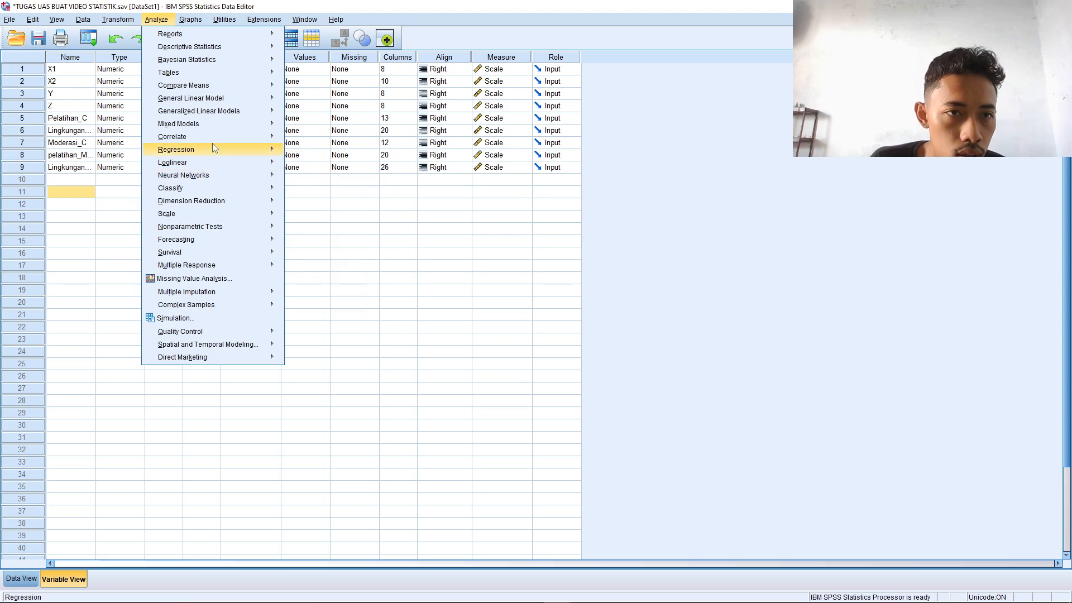
pyautogui.moveTo(245, 150)
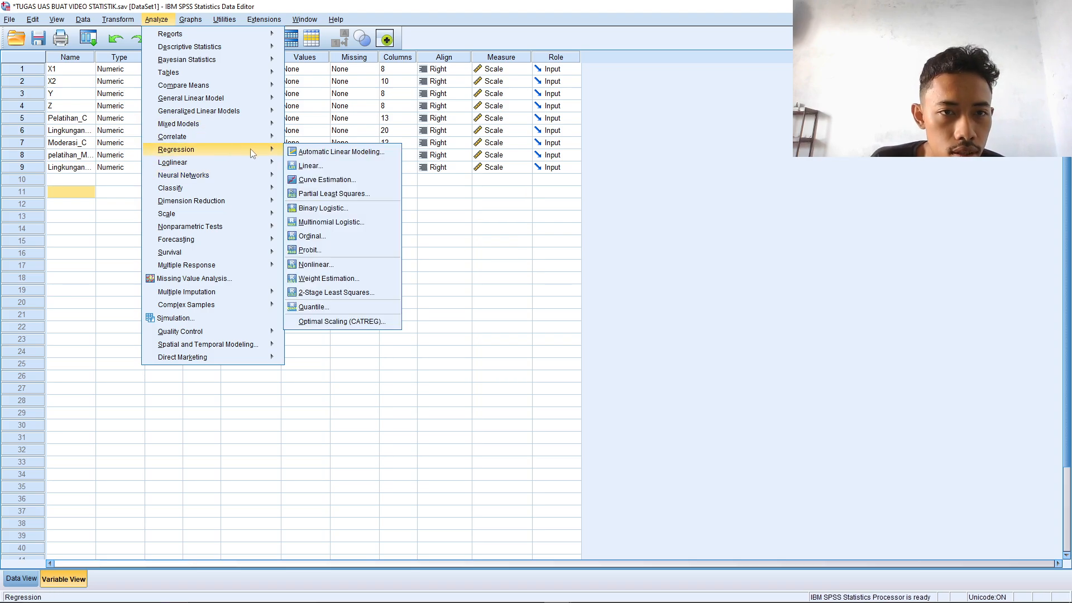
pyautogui.click(333, 172)
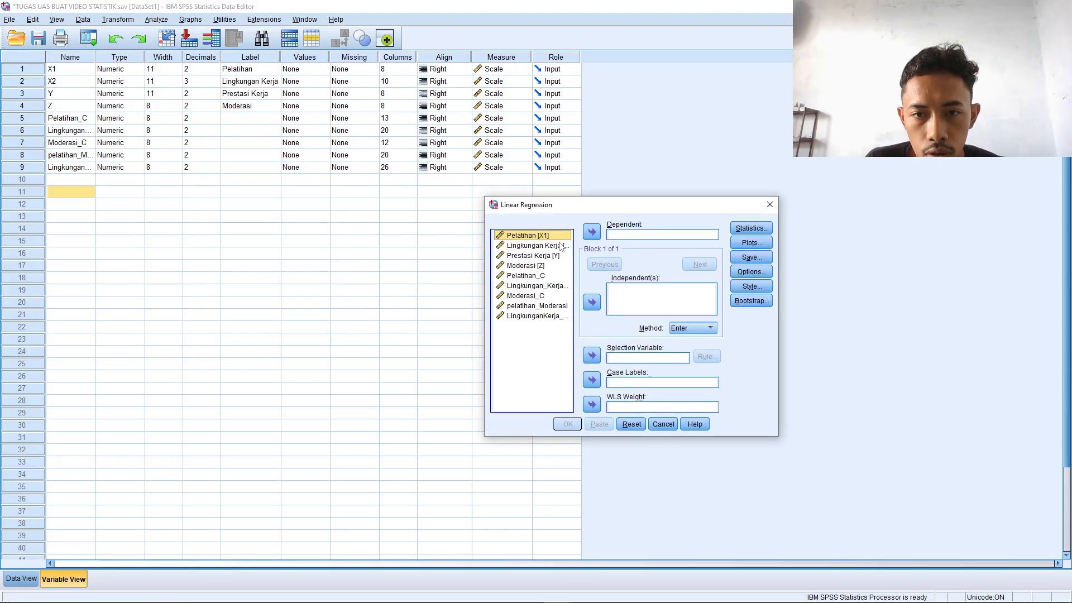
pyautogui.click(536, 256)
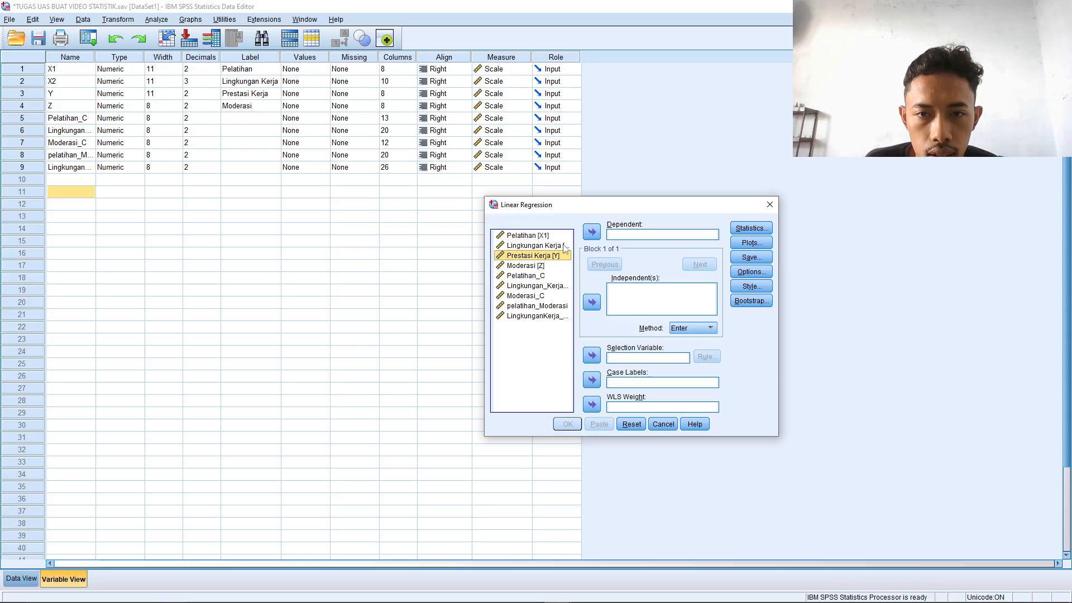
pyautogui.click(592, 232)
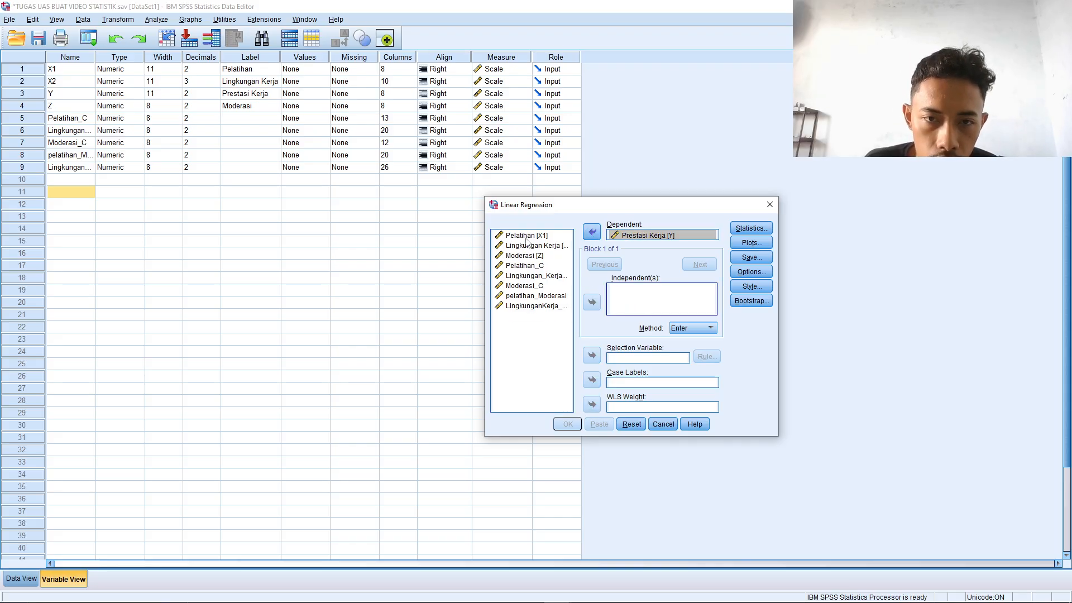
# Add the centered variables Pelatihan_C, Lingkungan_Kerja_C and Moderasi_C as independent variables of the regression.
pyautogui.click(528, 267)
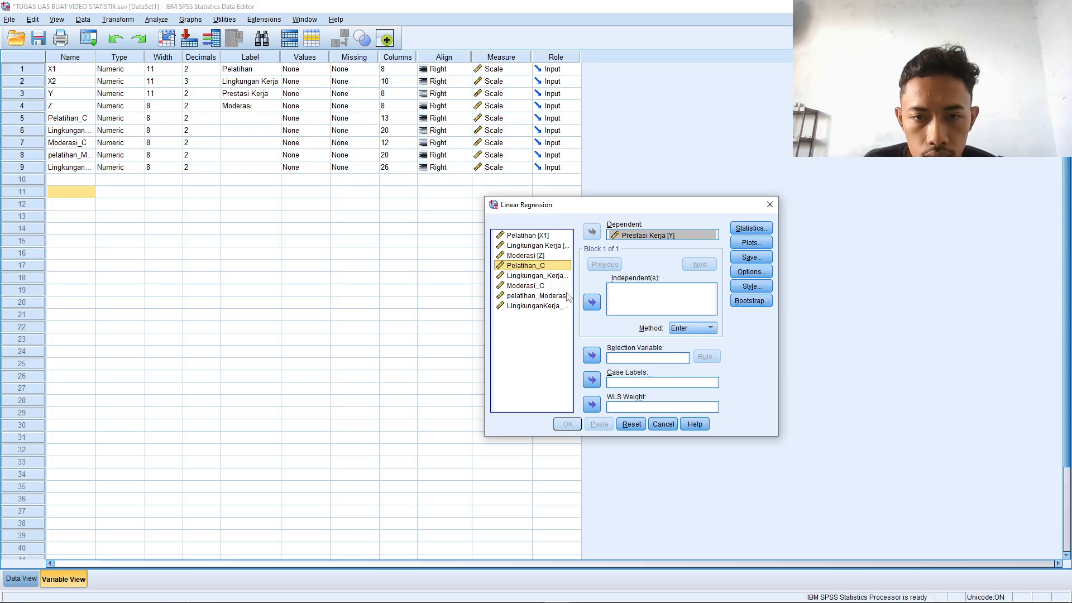
pyautogui.click(592, 302)
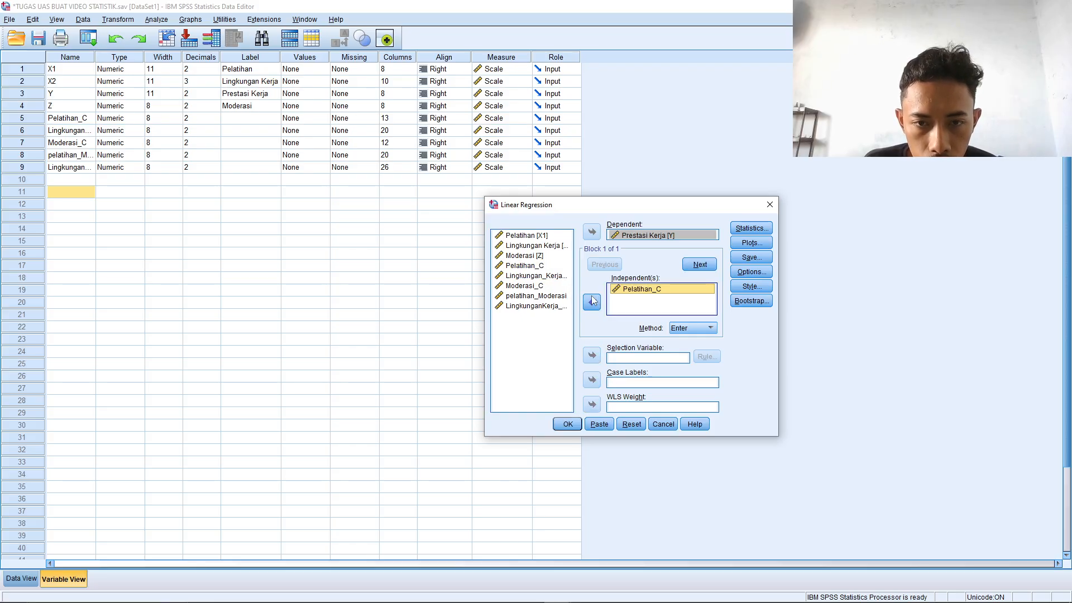
pyautogui.click(550, 276)
pyautogui.click(592, 303)
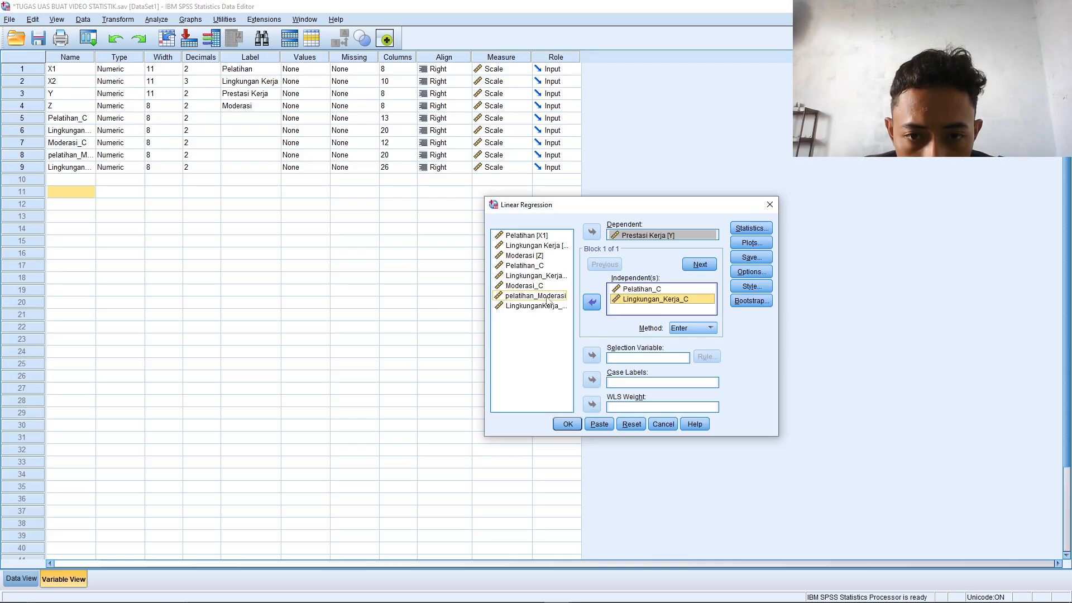
pyautogui.click(531, 286)
pyautogui.click(592, 302)
# Add the interaction terms pelatihan_Moderasi and LingkunganKerja_Moderasi as independents and review the complete predictor list.
pyautogui.click(537, 295)
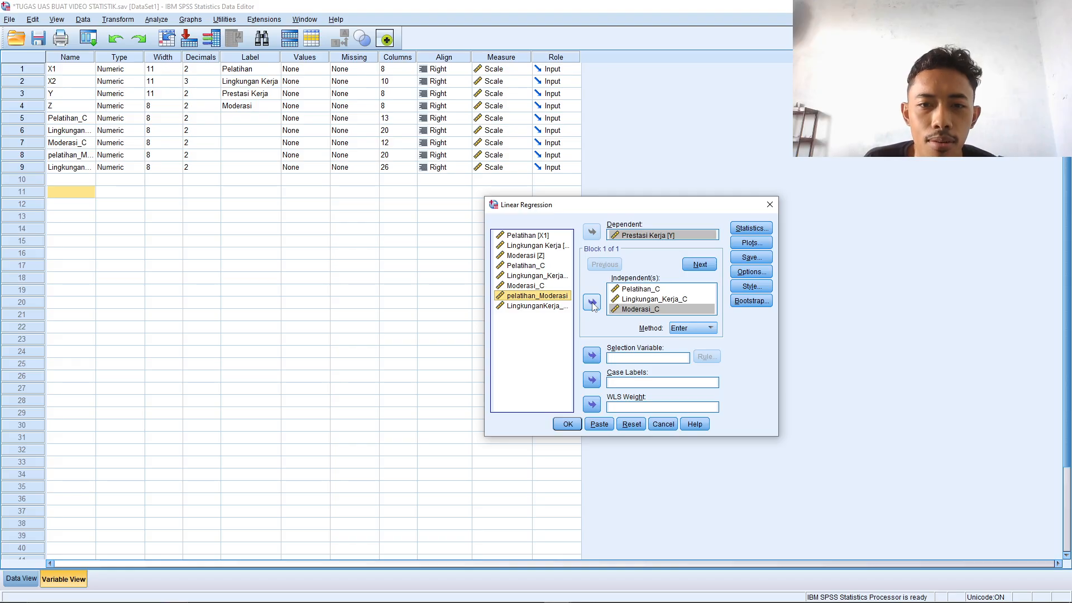
pyautogui.click(593, 303)
pyautogui.click(547, 307)
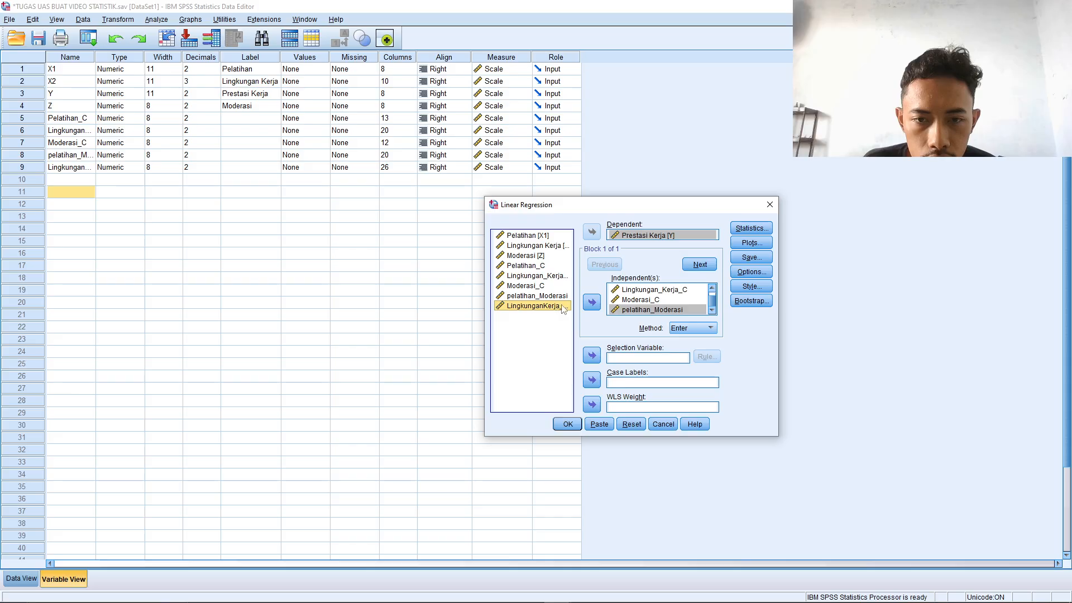
pyautogui.click(592, 302)
pyautogui.scroll(2, 684, 307)
pyautogui.scroll(-2, 683, 308)
pyautogui.scroll(2, 684, 307)
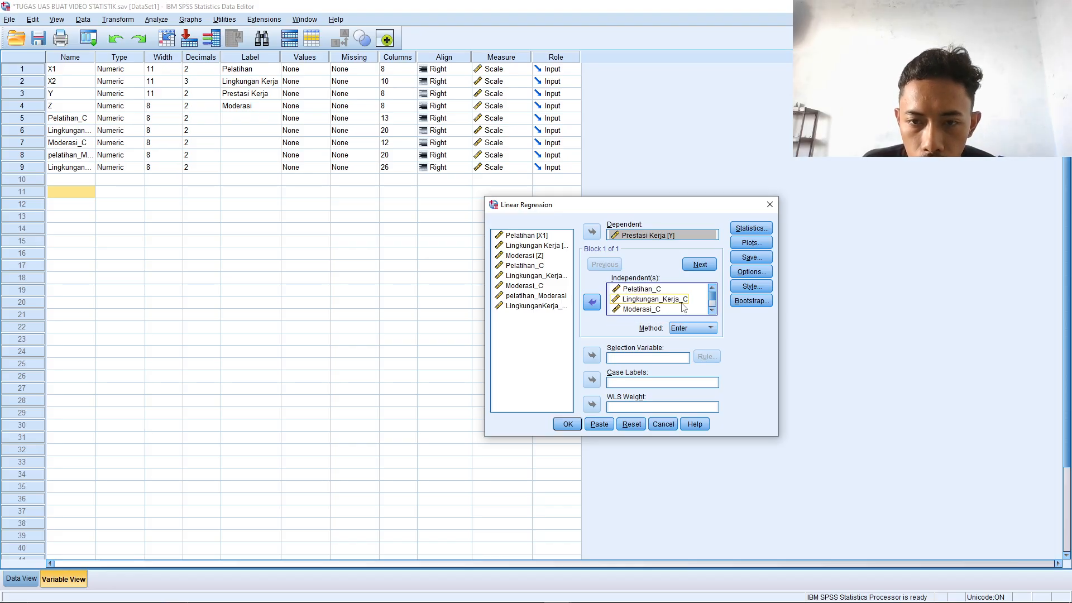
pyautogui.scroll(-2, 684, 308)
pyautogui.scroll(2, 684, 308)
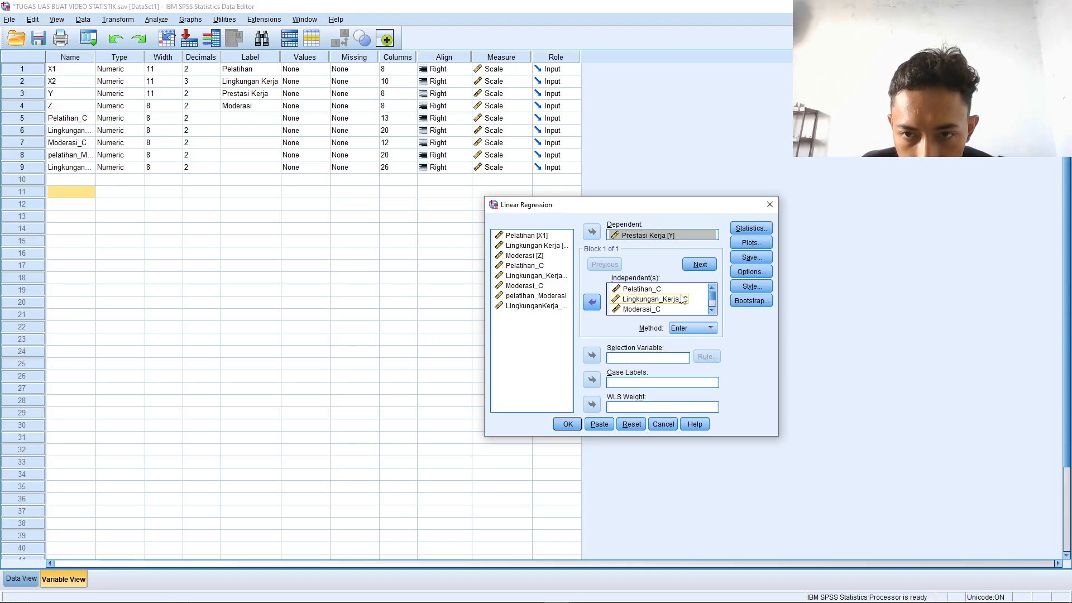
# Keep Estimates and Model fit as the requested regression statistics and run the linear regression.
pyautogui.click(755, 230)
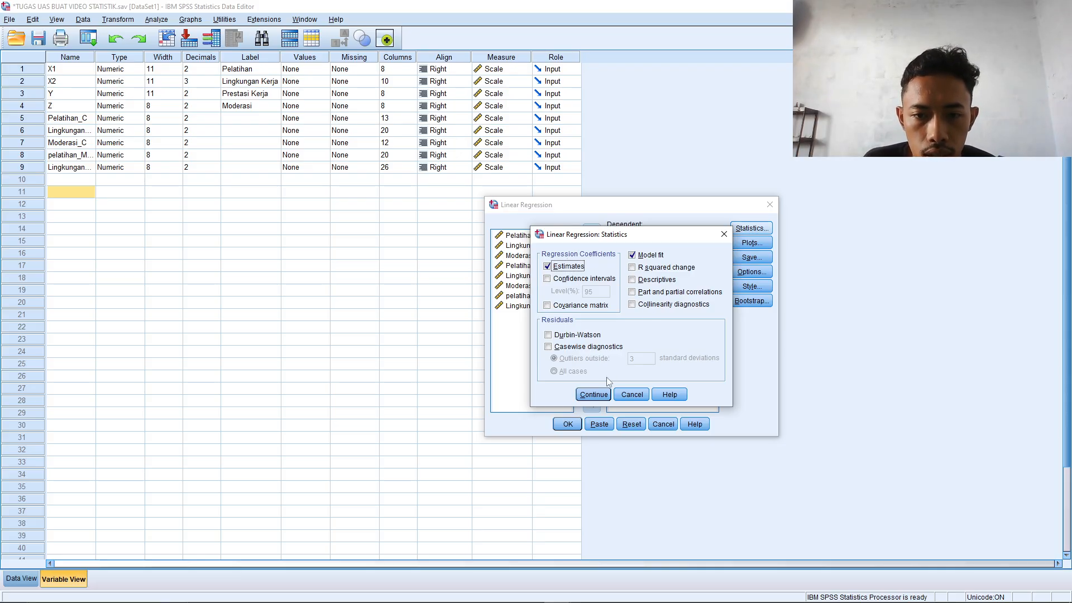
pyautogui.click(594, 394)
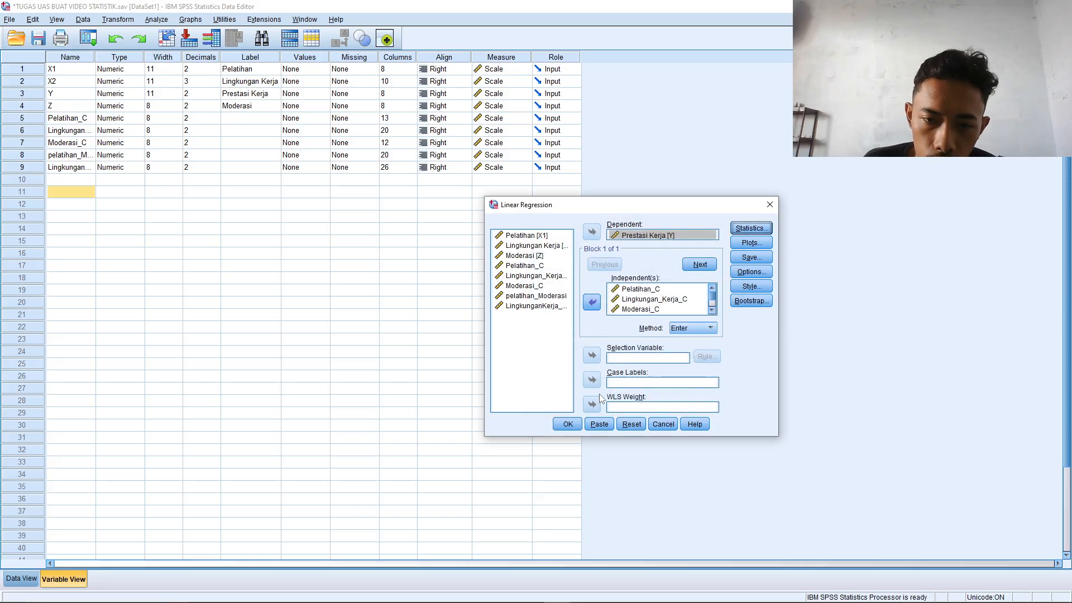
pyautogui.click(568, 424)
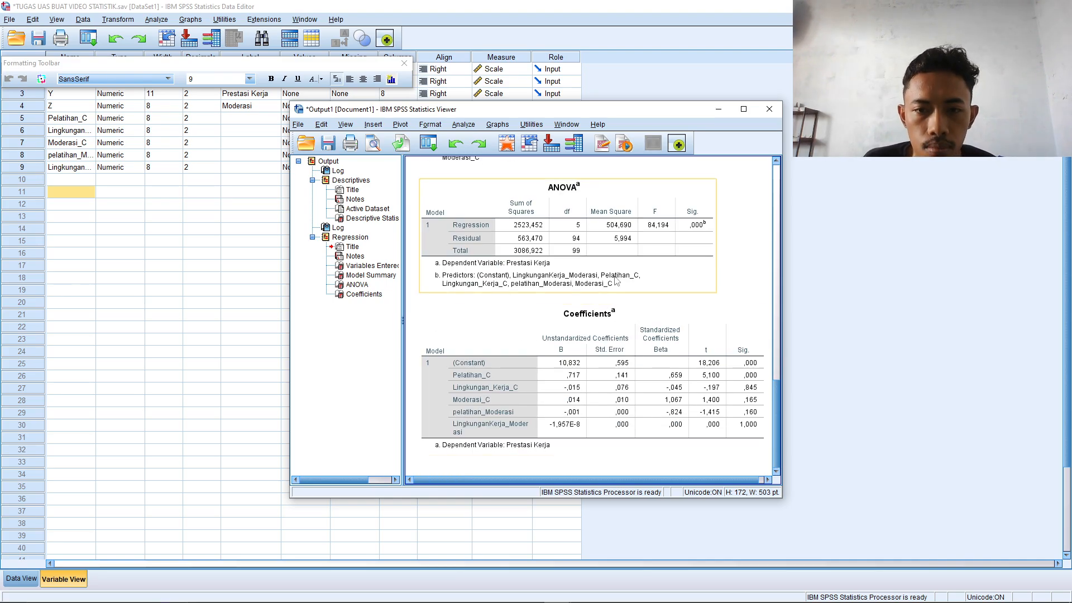
# Switch to the Ujian Akhir Semester PDF slides and advance to the Model Summary slide.
pyautogui.hotkey('alt', 'Tab')
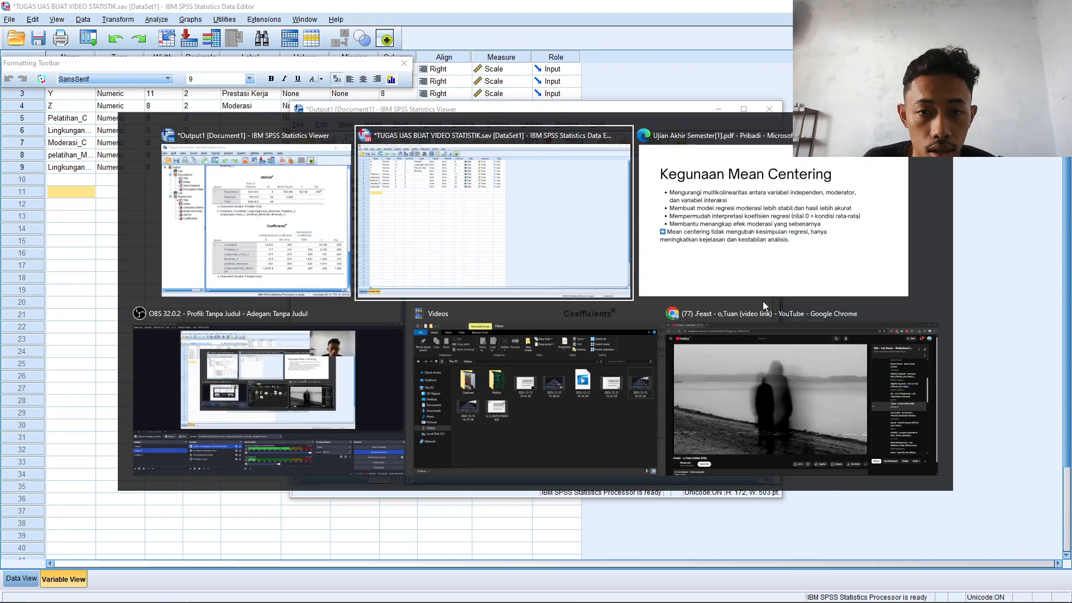
pyautogui.hotkey('alt', 'Tab')
pyautogui.press('Right')
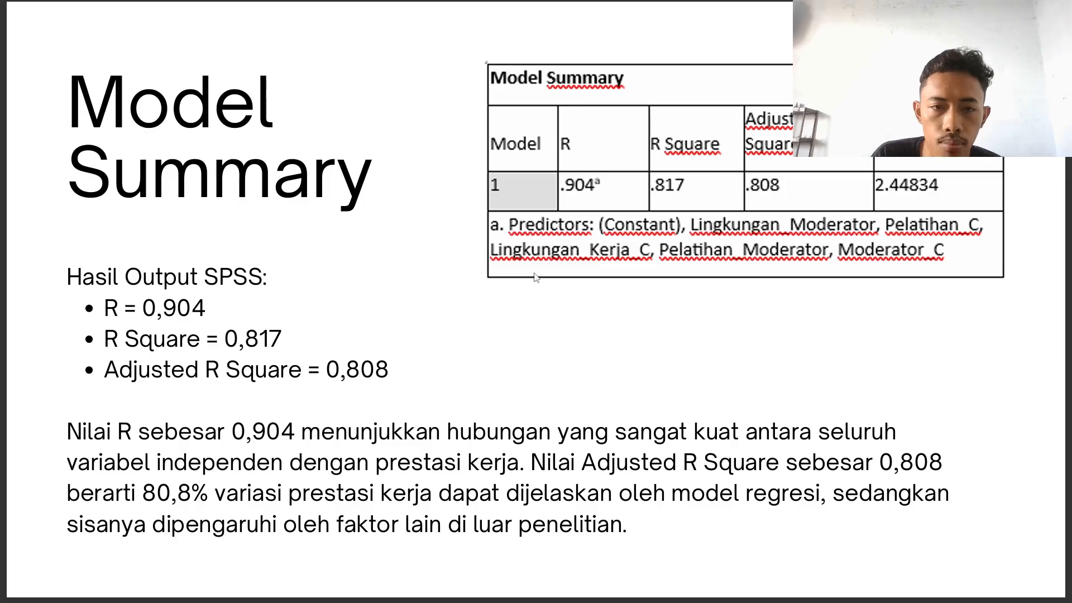